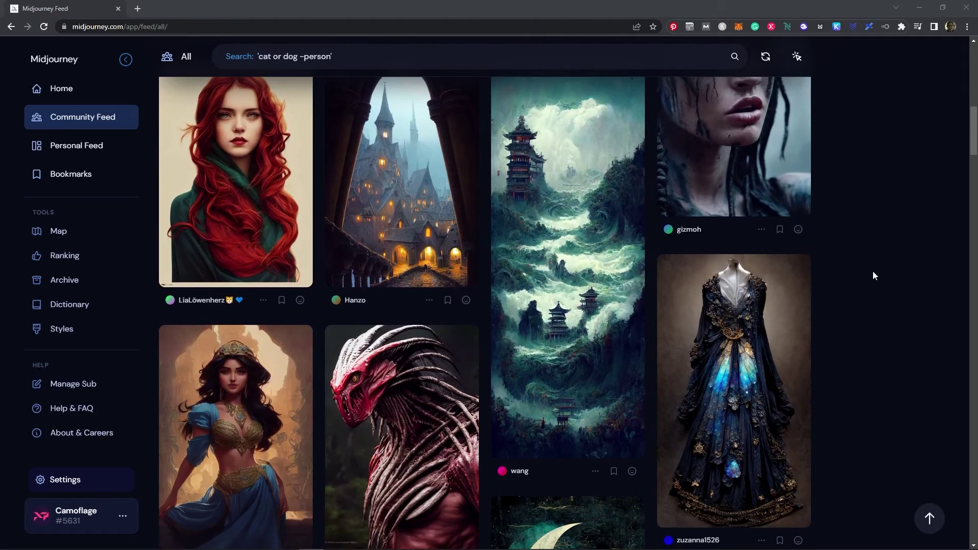
- Send the Midjourney Bot an /imagine prompt for 'cute cartoon cat'
scroll(872, 273, down, 9)
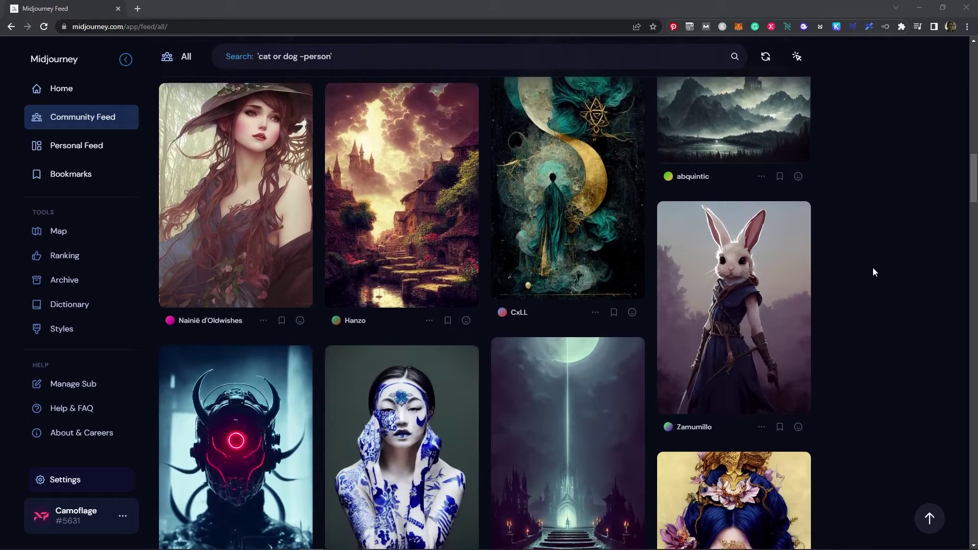
scroll(873, 268, down, 8)
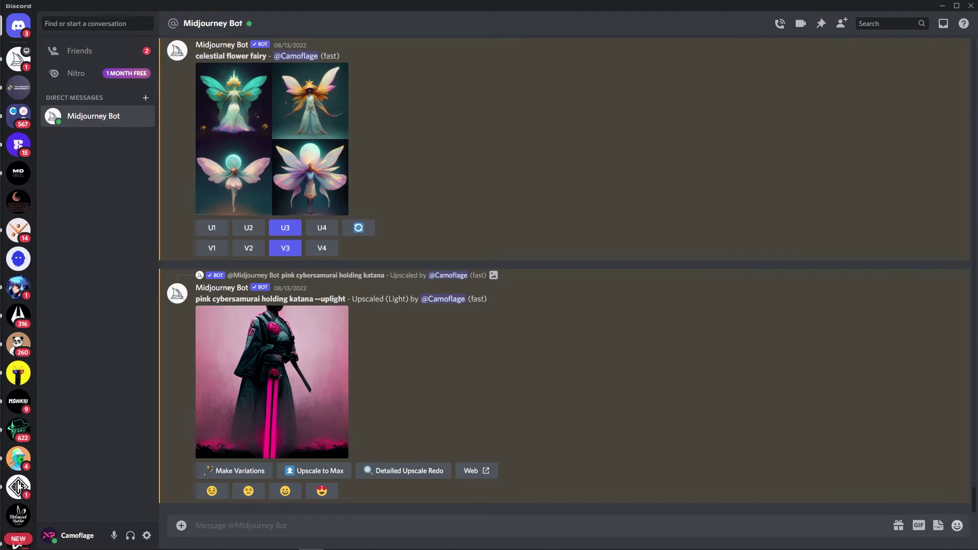
text(/imagin)
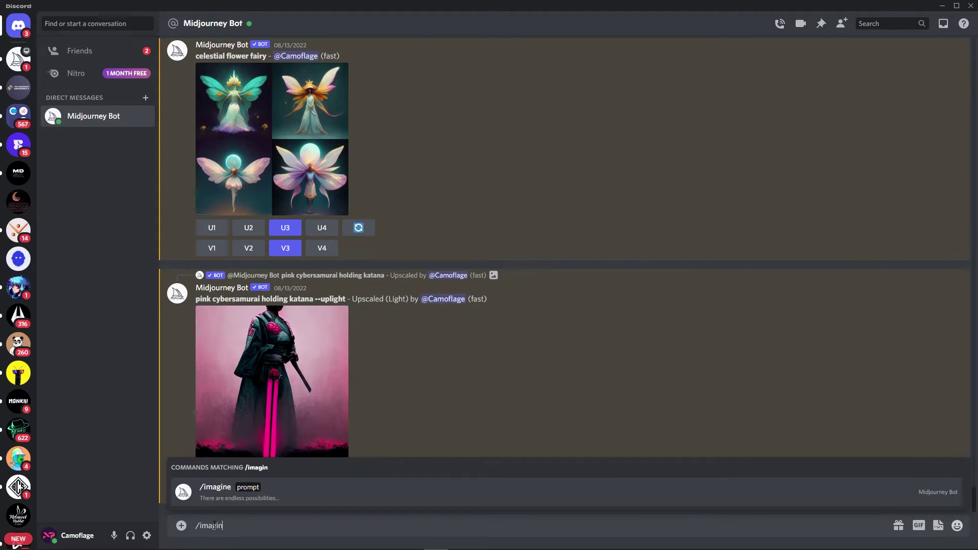
text(e)
key(Tab)
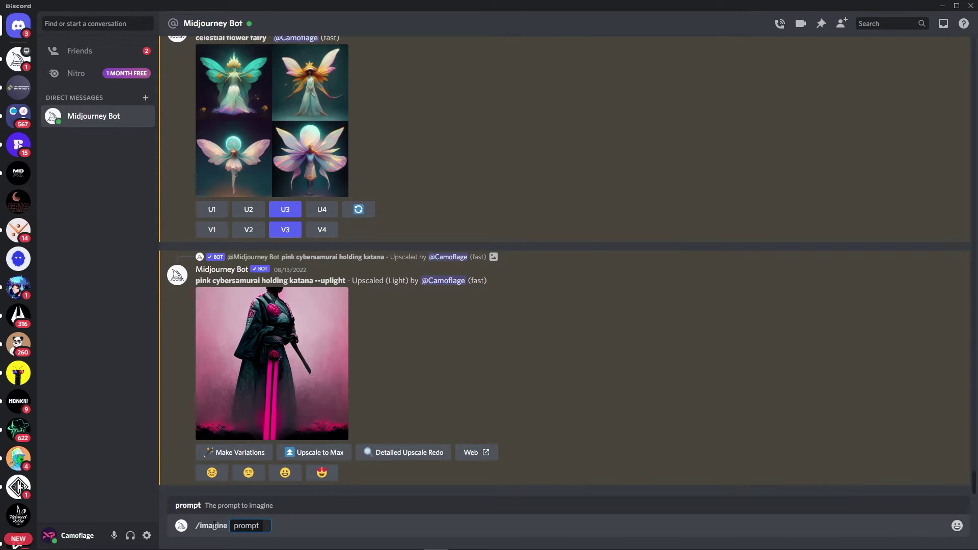
text(cute cartoon cat)
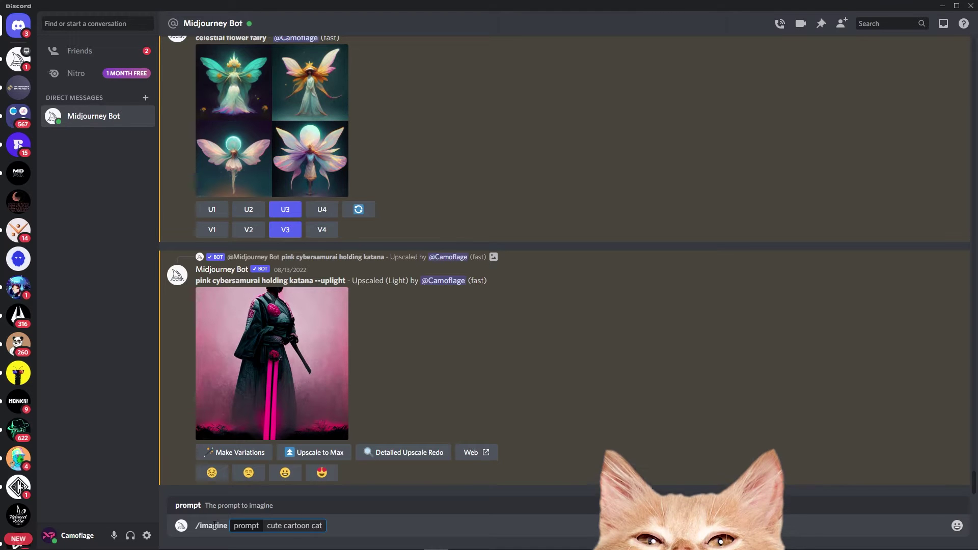
key(Return)
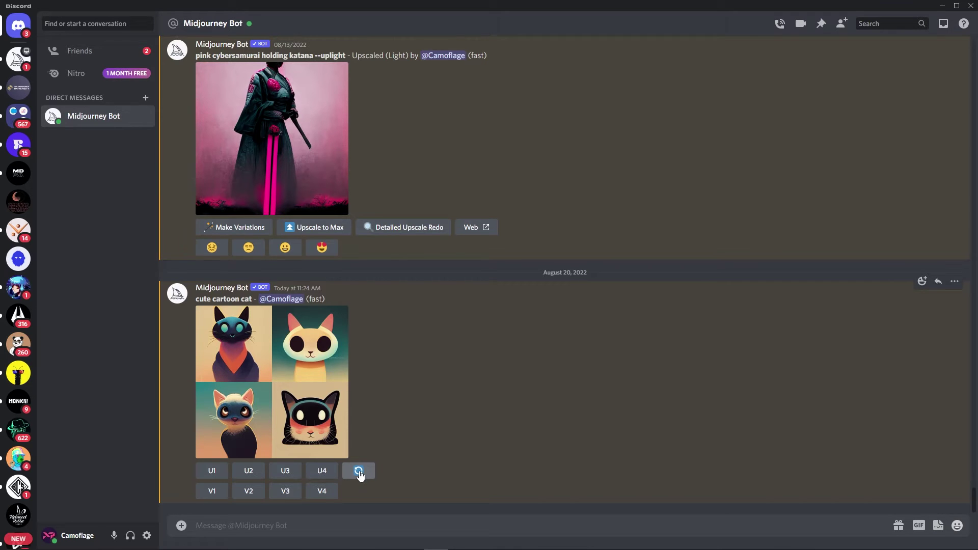
- Re-roll the cute cartoon cat grid and preview the new set enlarged
click(359, 473)
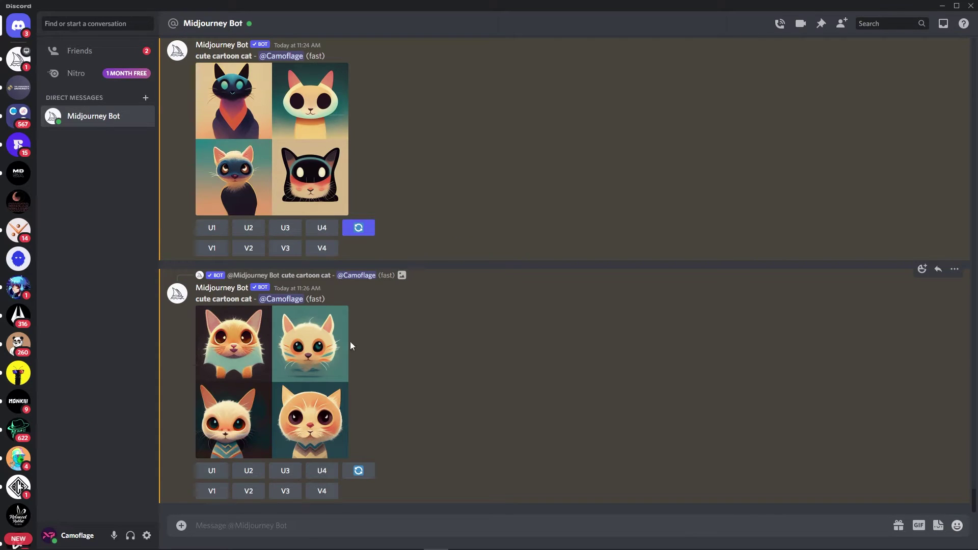
click(348, 341)
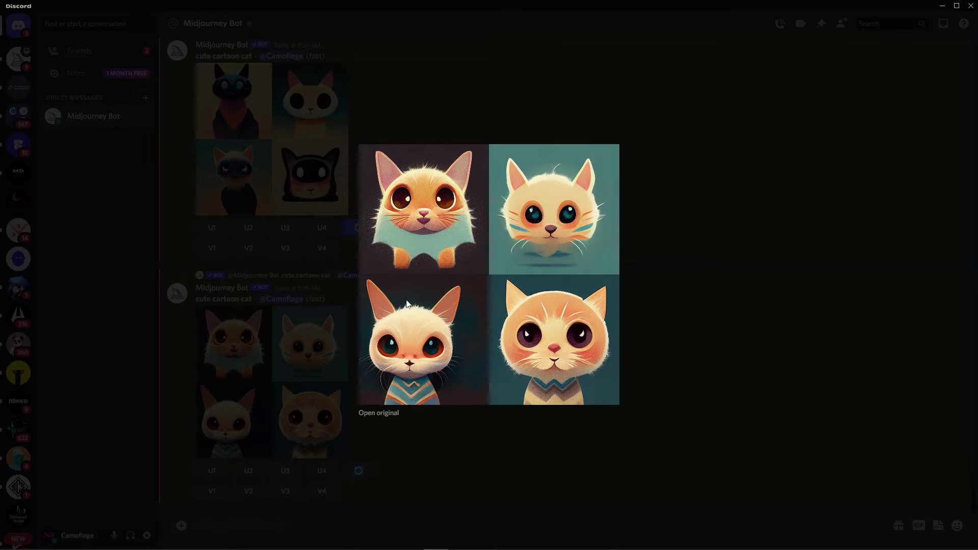
click(535, 464)
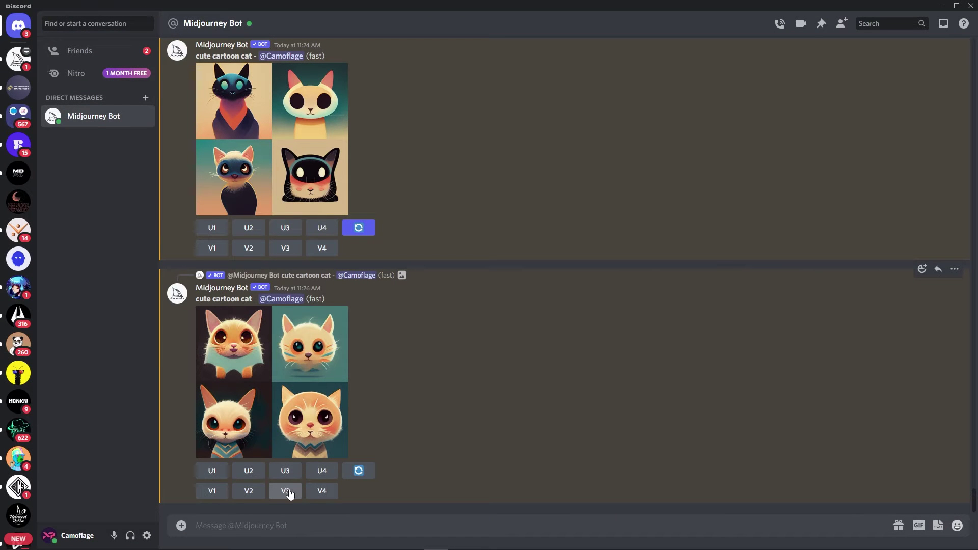
scroll(275, 383, up, 3)
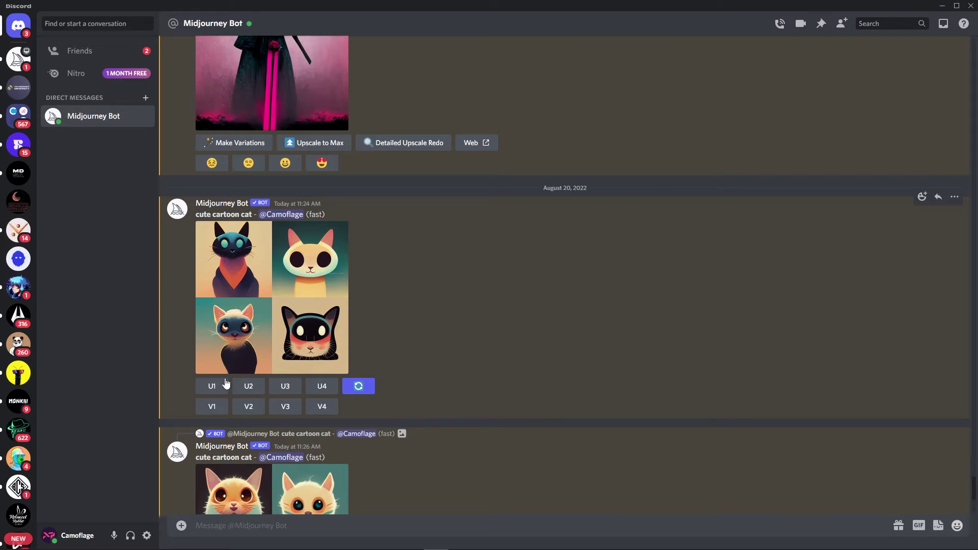
- Request variations of the first cat and inspect the resulting variation grid
click(212, 406)
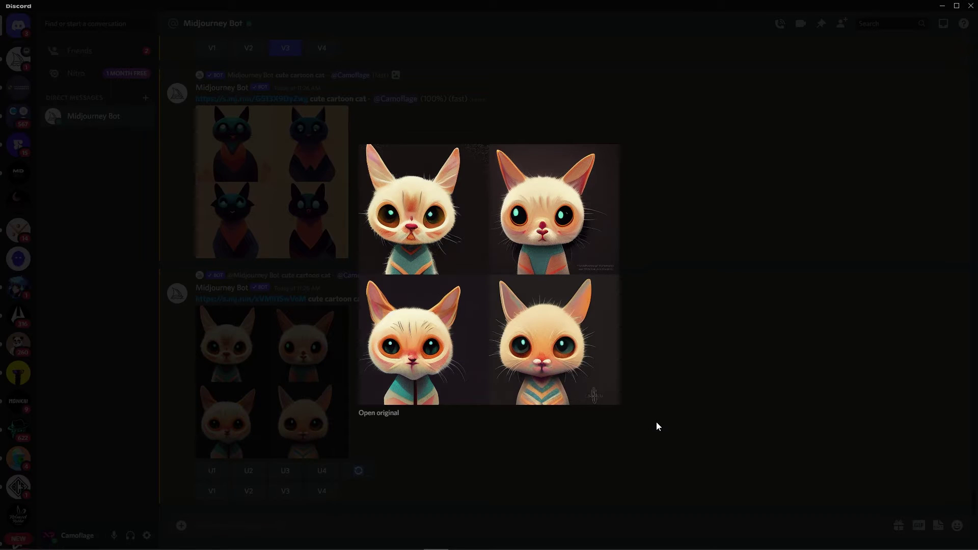
click(291, 371)
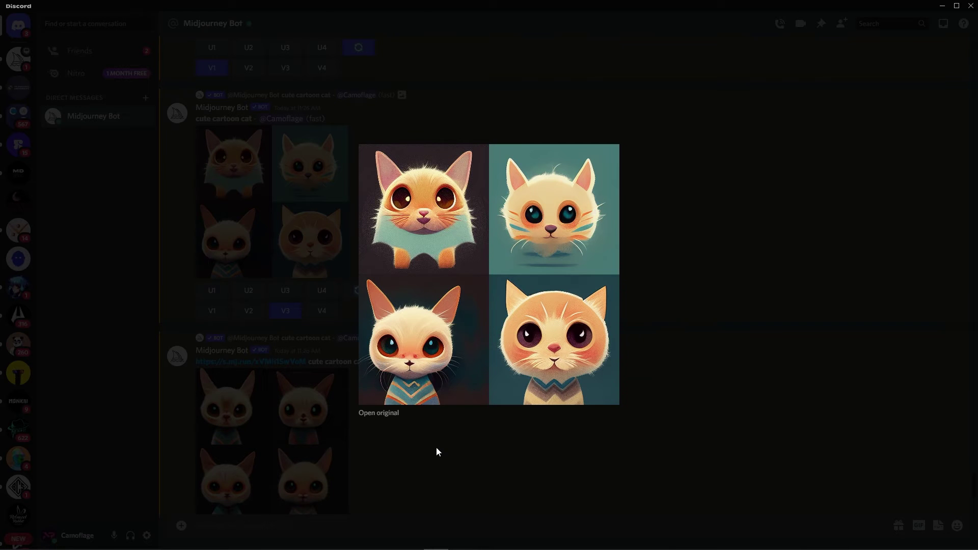
scroll(436, 447, up, 2)
click(529, 444)
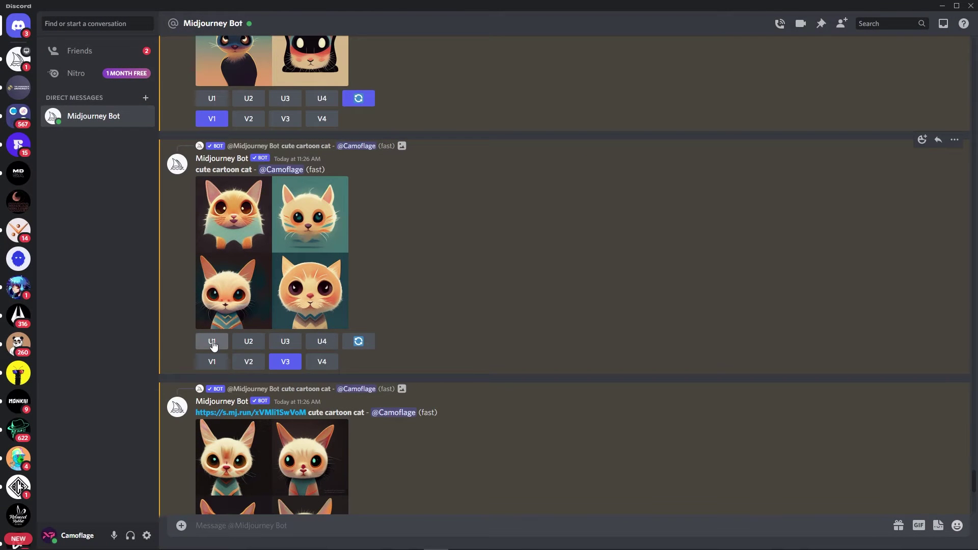
- Upscale a cartoon cat, then redo it with Light Upscale and preview it
click(285, 341)
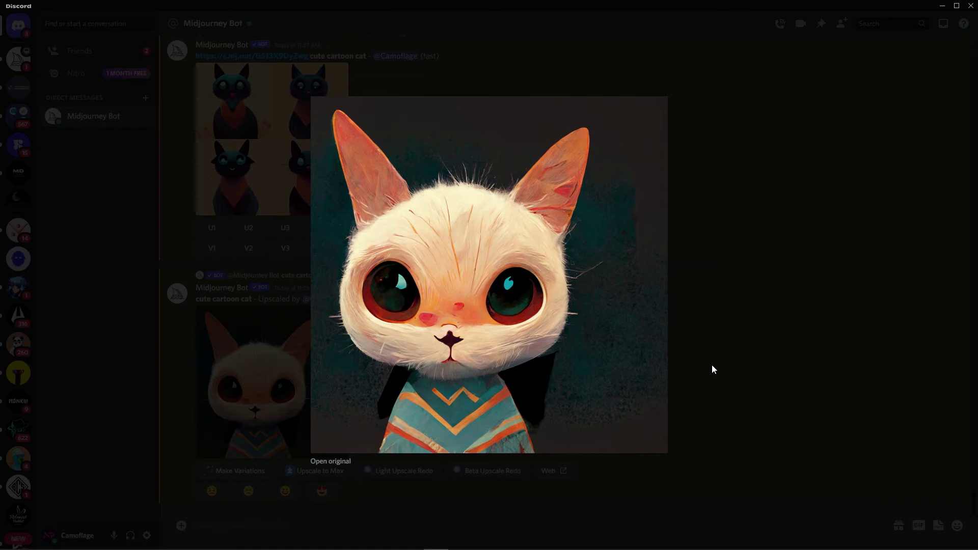
click(733, 335)
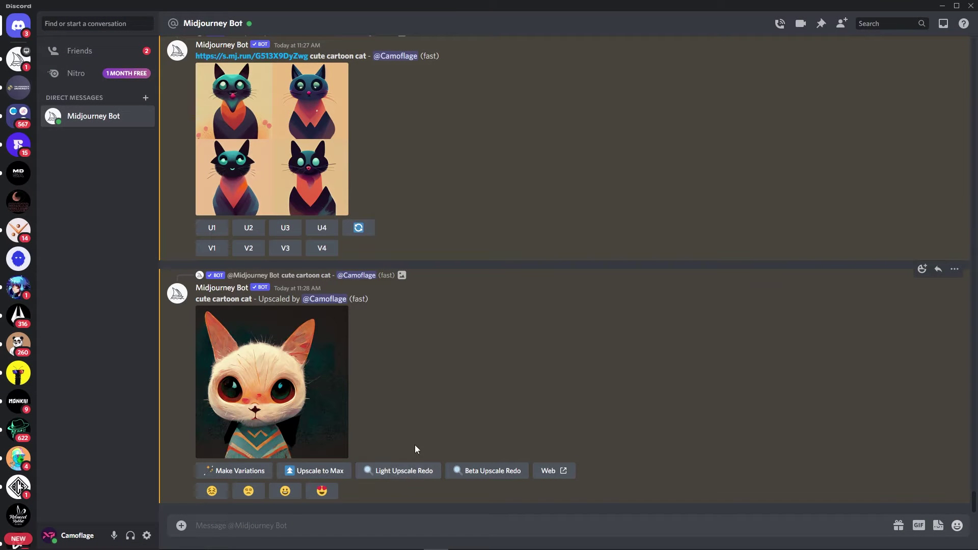
click(390, 474)
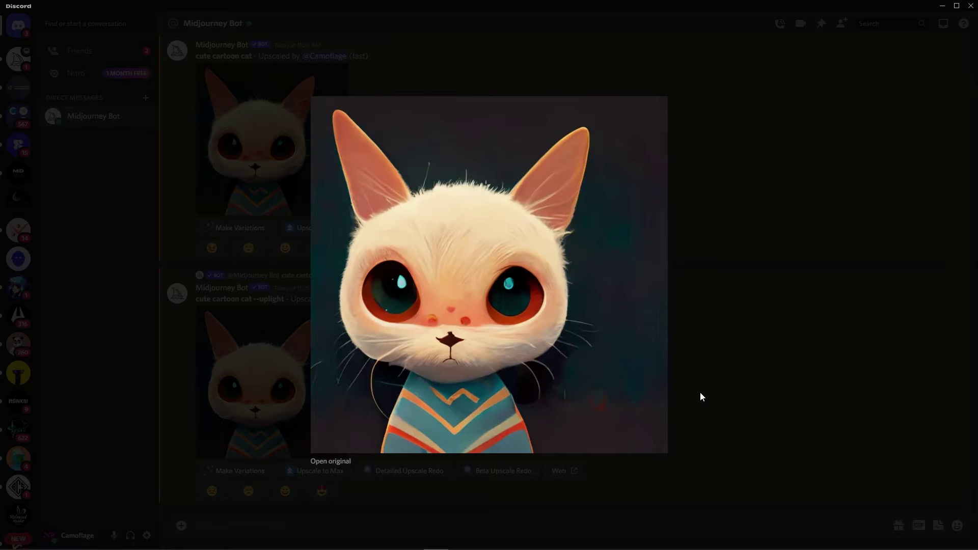
click(700, 397)
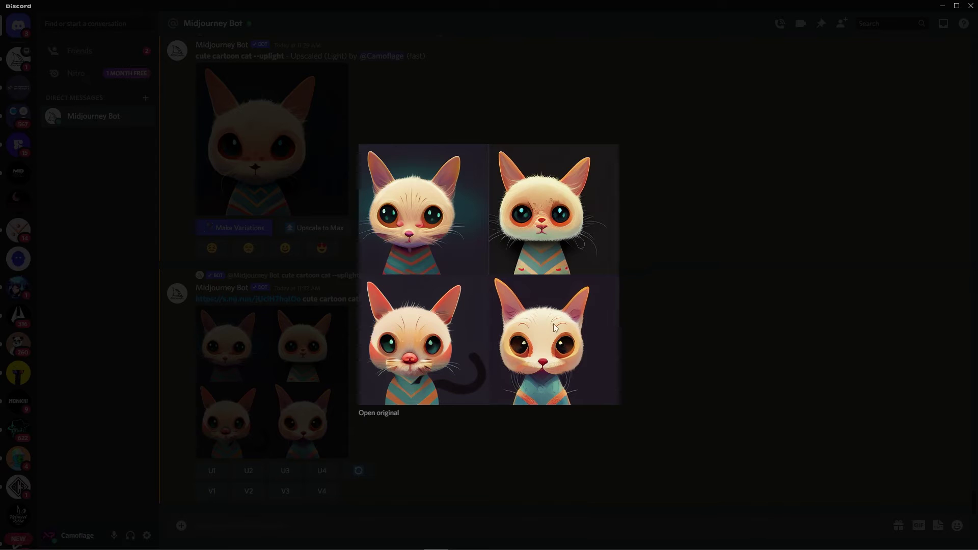
- Make variations of the fourth cat and upscale the third cat of the new grid
click(531, 415)
click(323, 492)
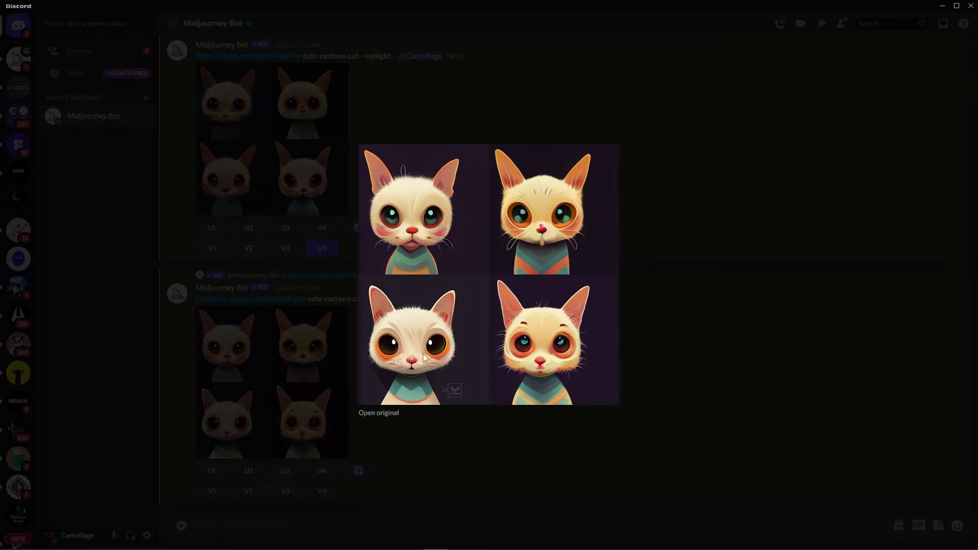
key(Escape)
click(286, 471)
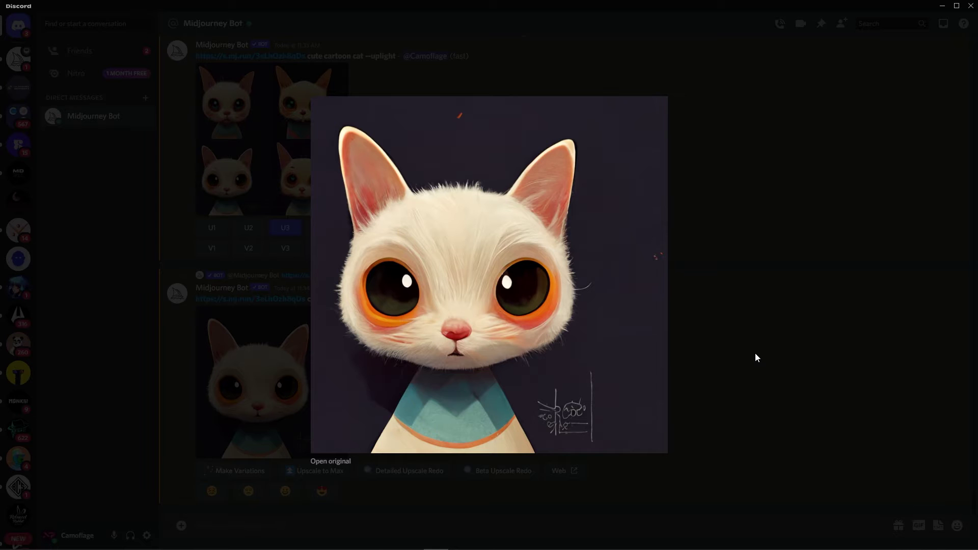
- Prompt Midjourney with /imagine 'cartoon fishbowl' and review the enlarged fishbowl grid
click(755, 354)
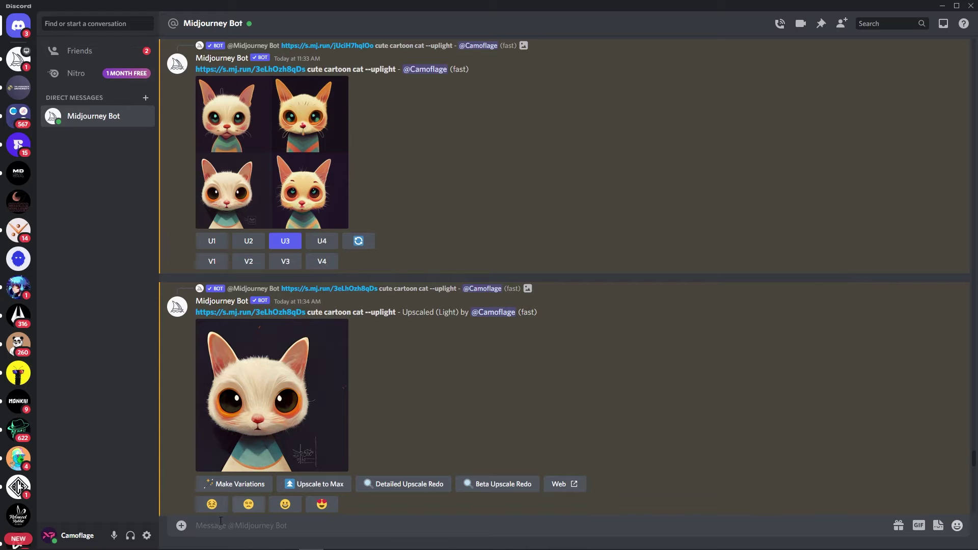
text(/imagine)
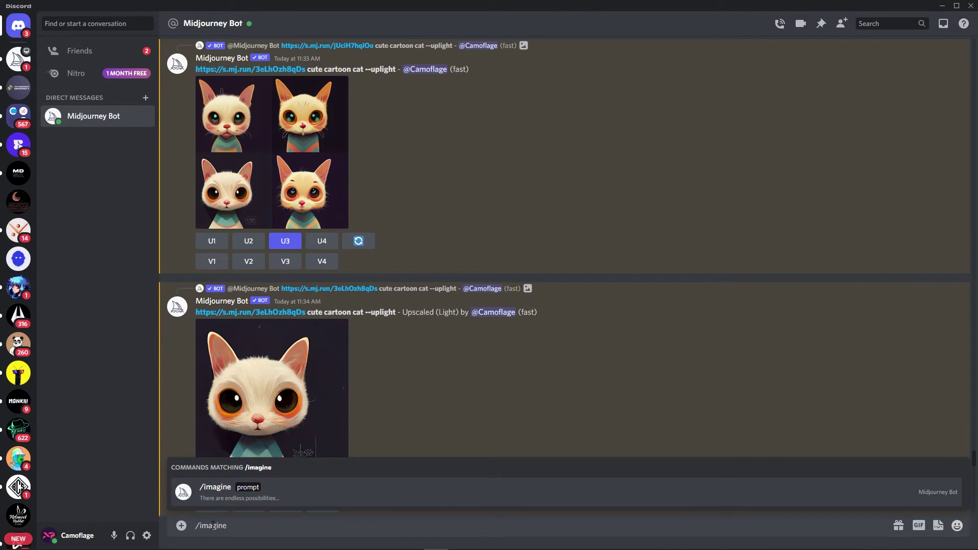
key(Tab)
text(cartoon fishbowl)
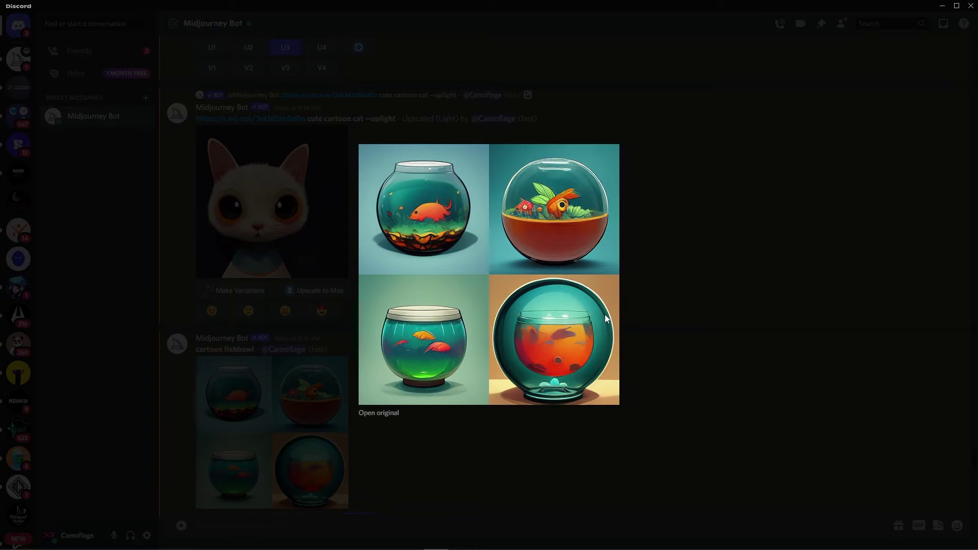
click(799, 368)
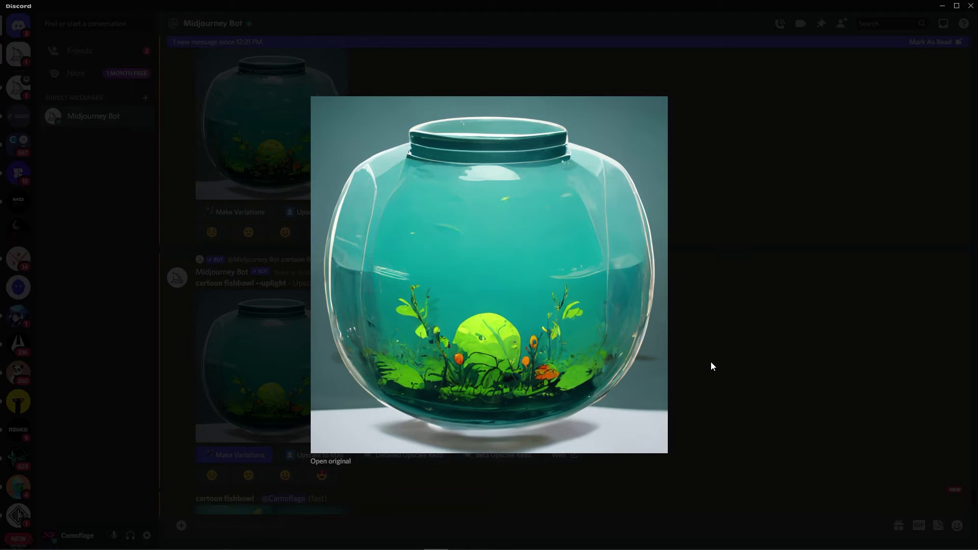
- Send '/imagine cartoon desk side view --w 1920 --h 1080 --hd' to the Midjourney Bot
text(/imagine)
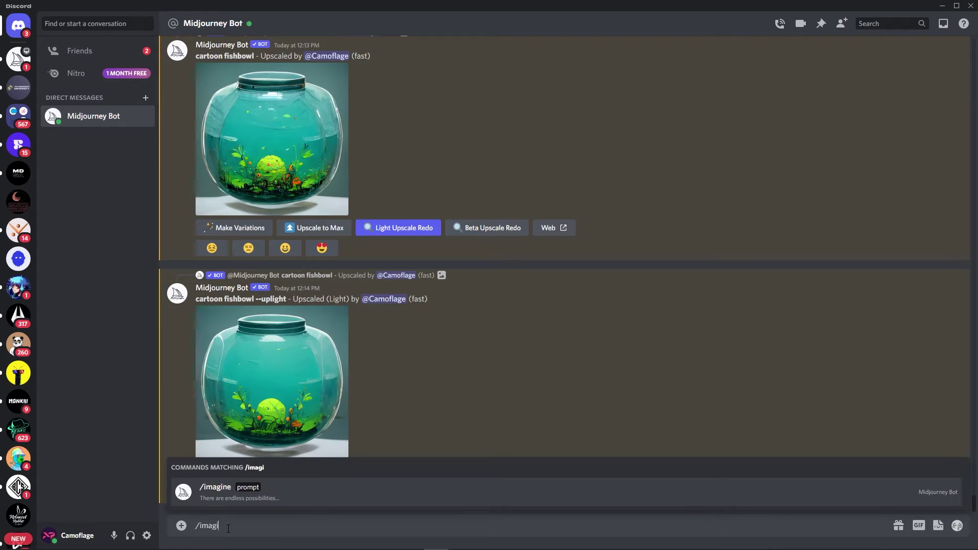
key(Tab)
text(cartoon desk side view)
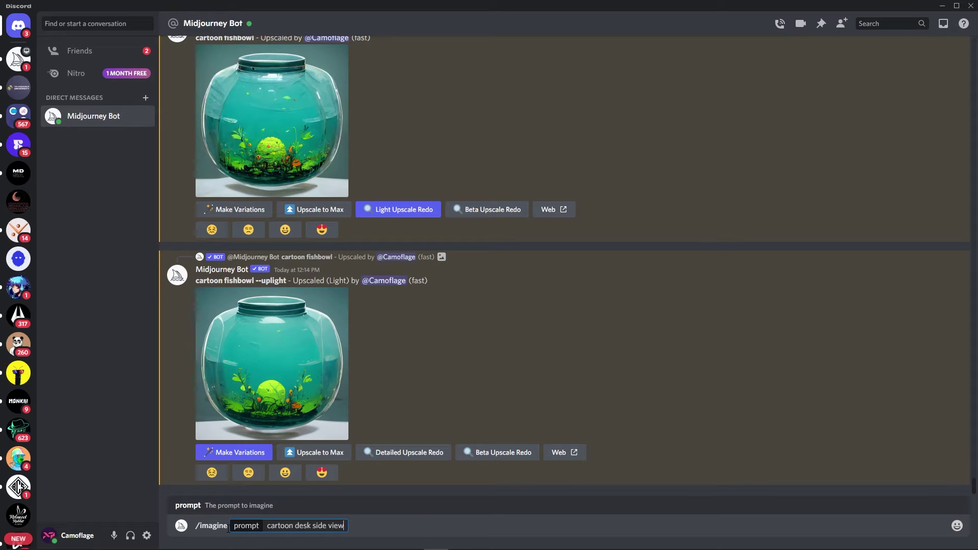
text(--w 1920 --h 1080 --hd)
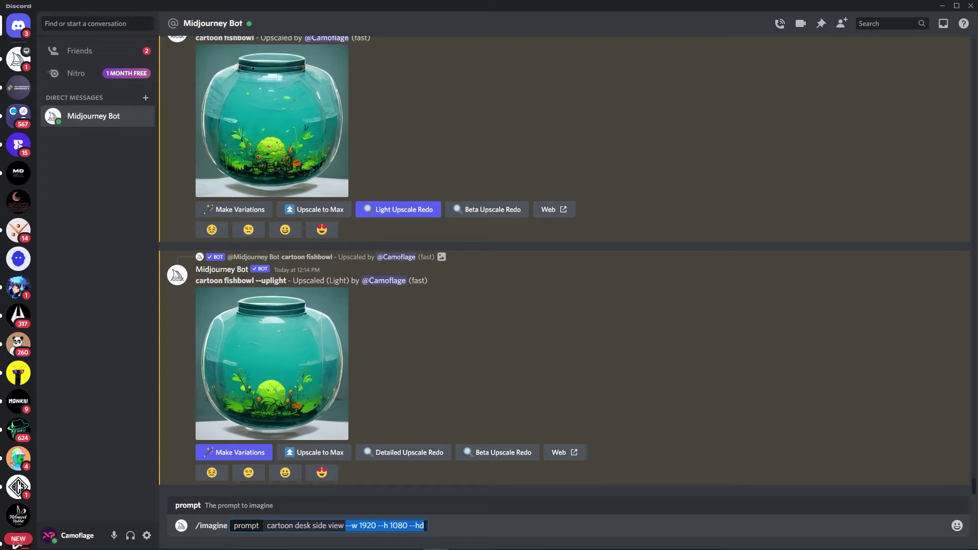
key(Return)
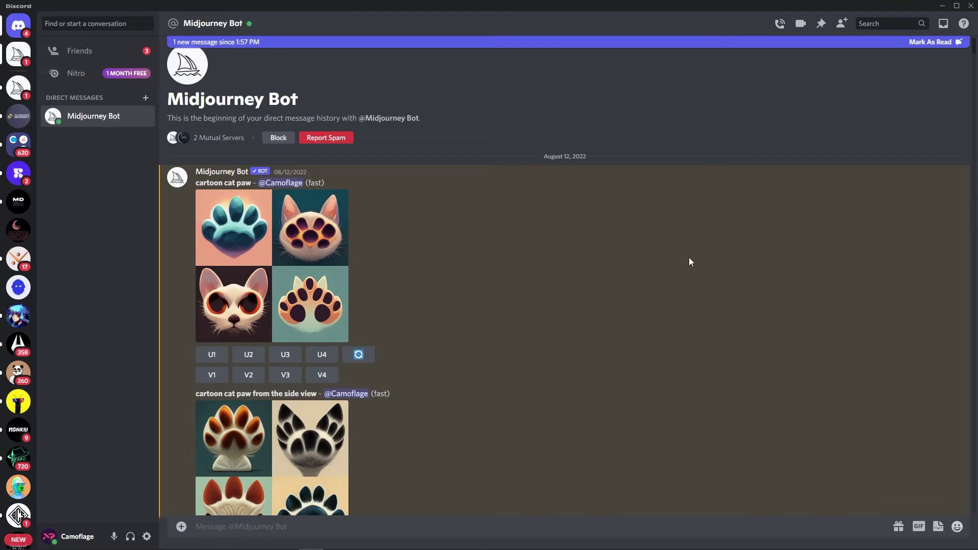
- Enlarge the first cartoon cat paw grid, then the side-view paw grid further down
click(241, 258)
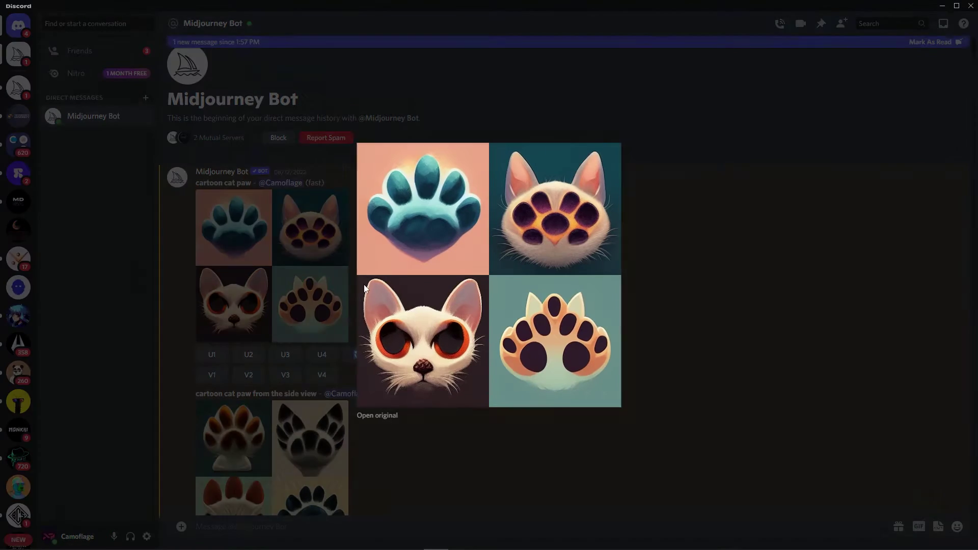
click(706, 283)
scroll(602, 310, down, 2)
click(332, 351)
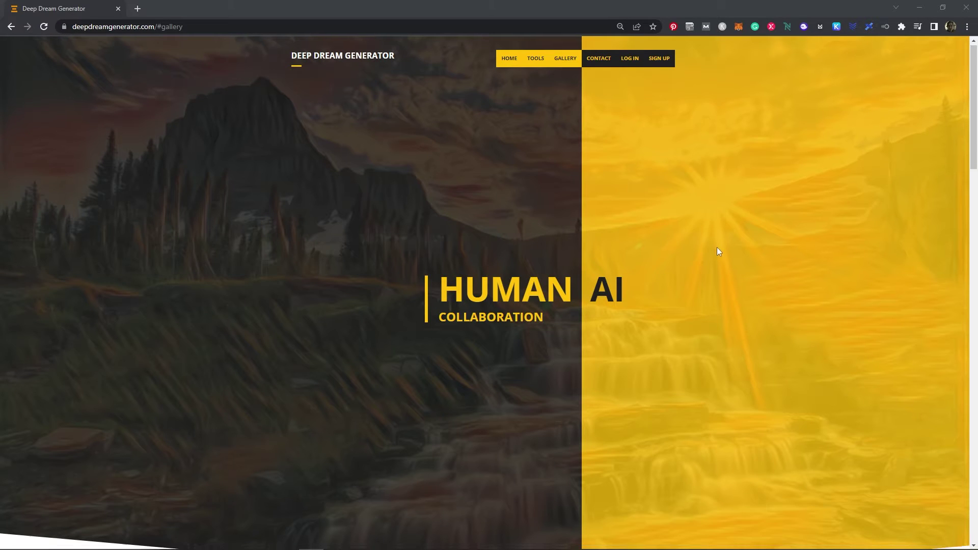
- Browse the Deep Style gallery, then upload paw isolated.jpg and cat fur.png to the generator
scroll(718, 248, down, 15)
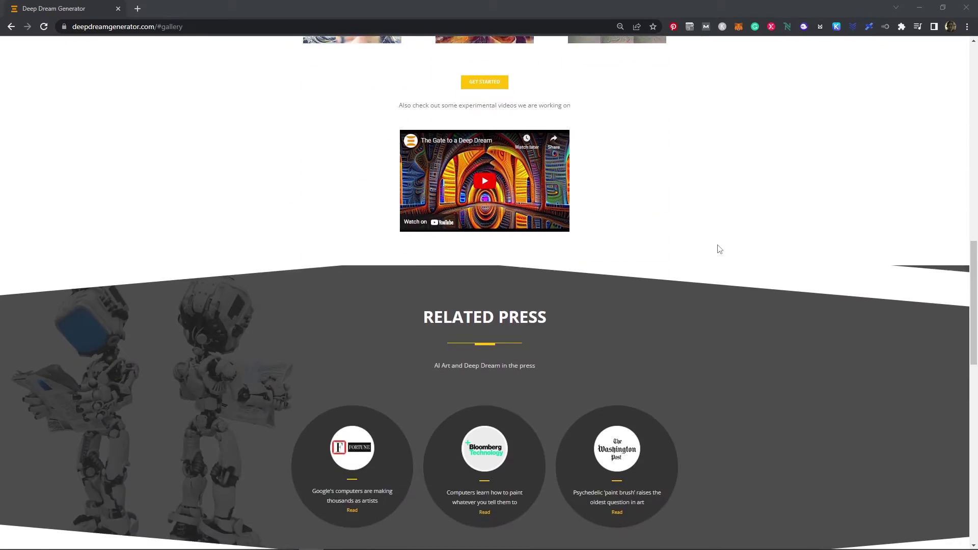
scroll(717, 248, down, 10)
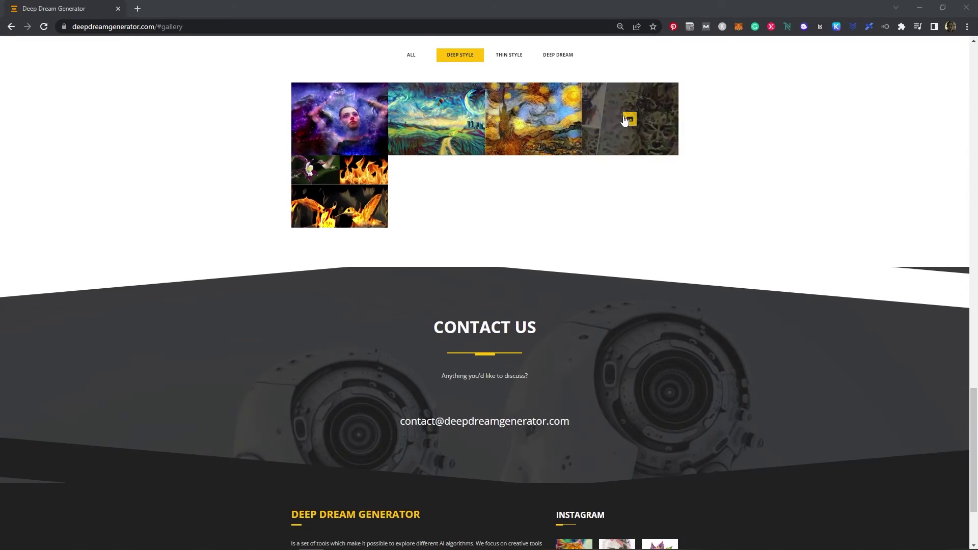
click(624, 121)
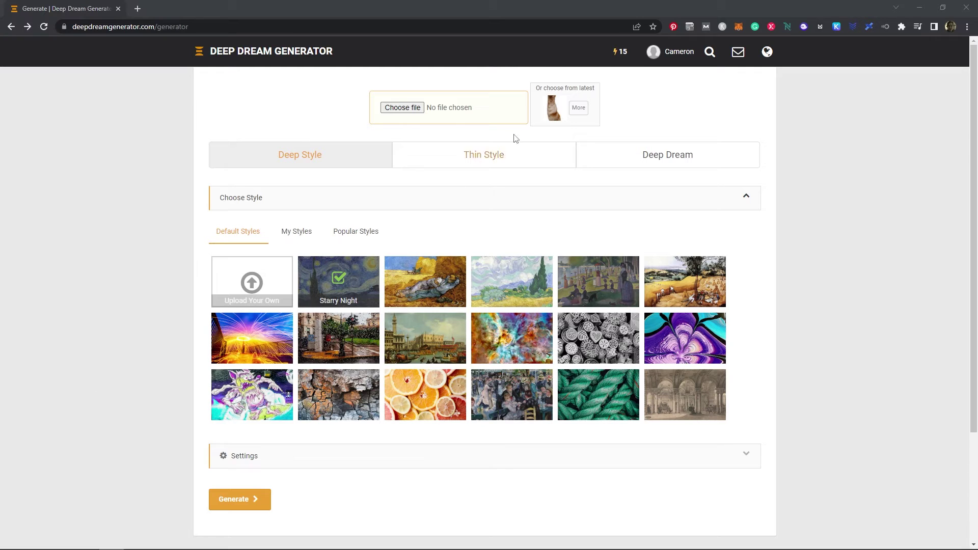
click(402, 106)
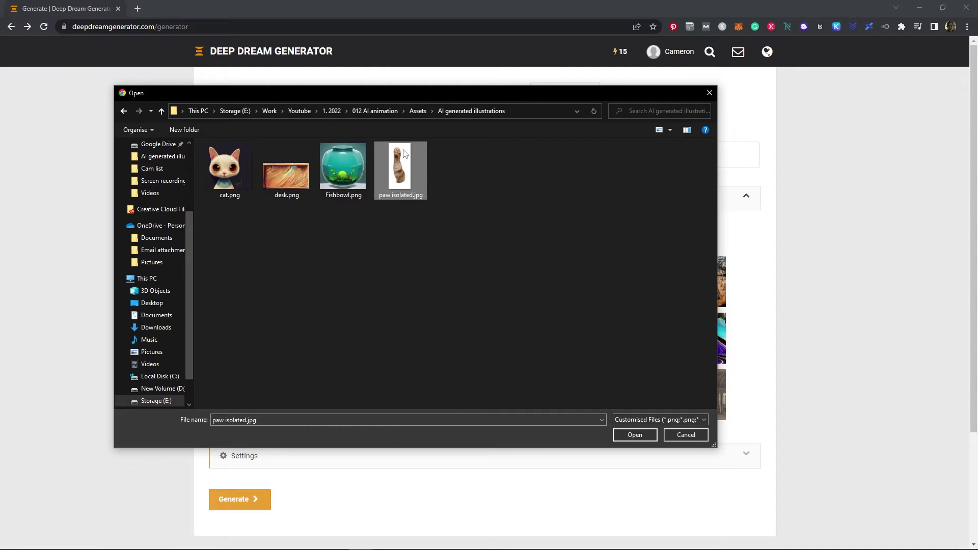
click(635, 436)
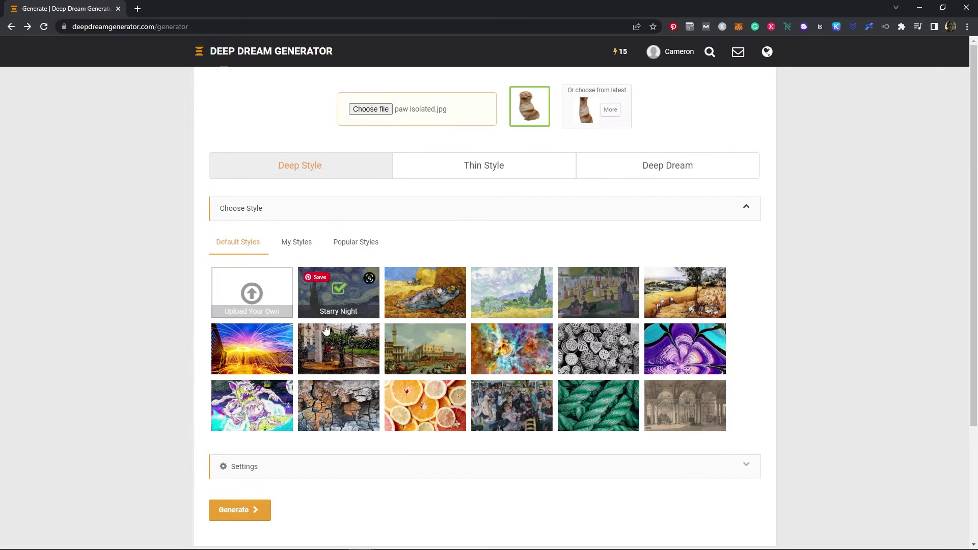
click(247, 278)
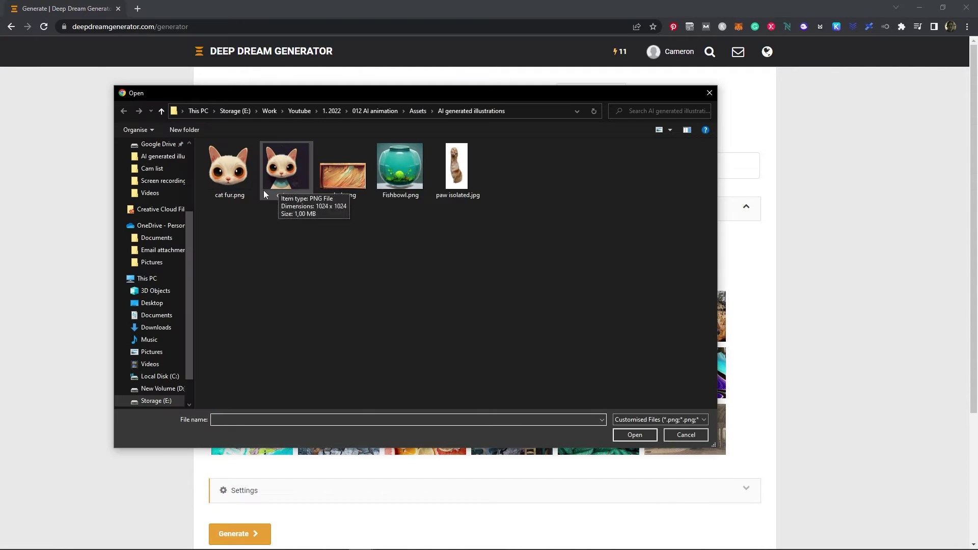
double_click(218, 148)
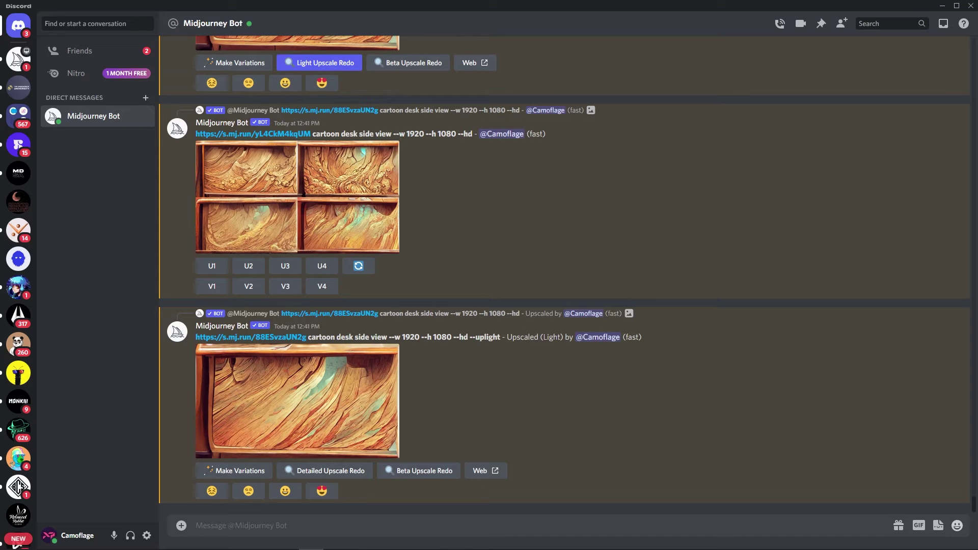
- Send '/imagine cartoon bedroom --w 1080 --h 1080 --hd' to the Midjourney Bot
click(294, 529)
text(/)
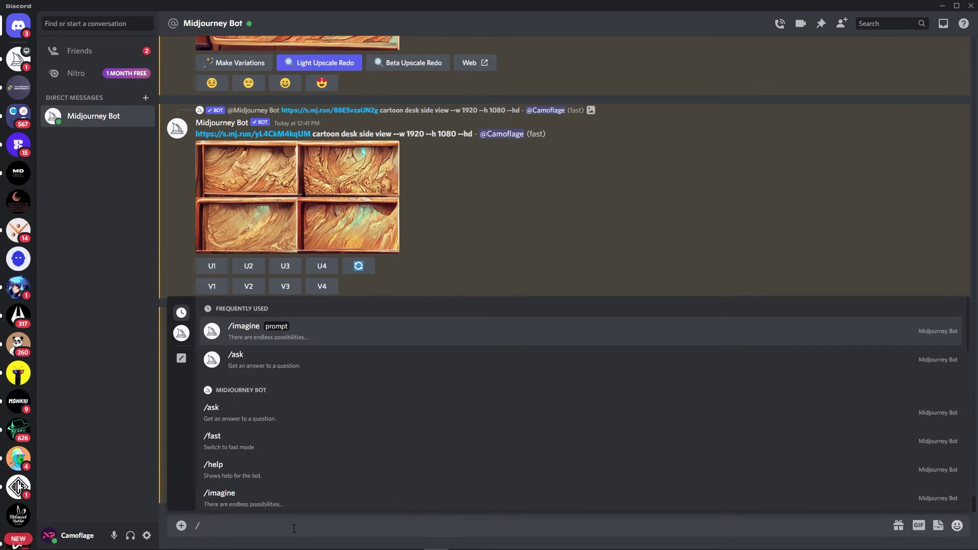
text(imagine)
key(Tab)
text(cartoon bedroom)
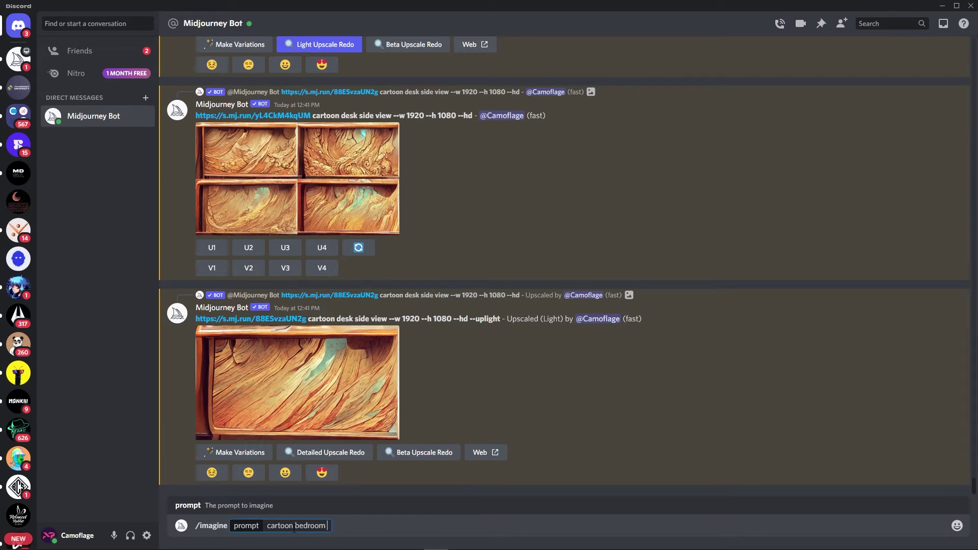
text(--w 1080 --h 1080 --hd)
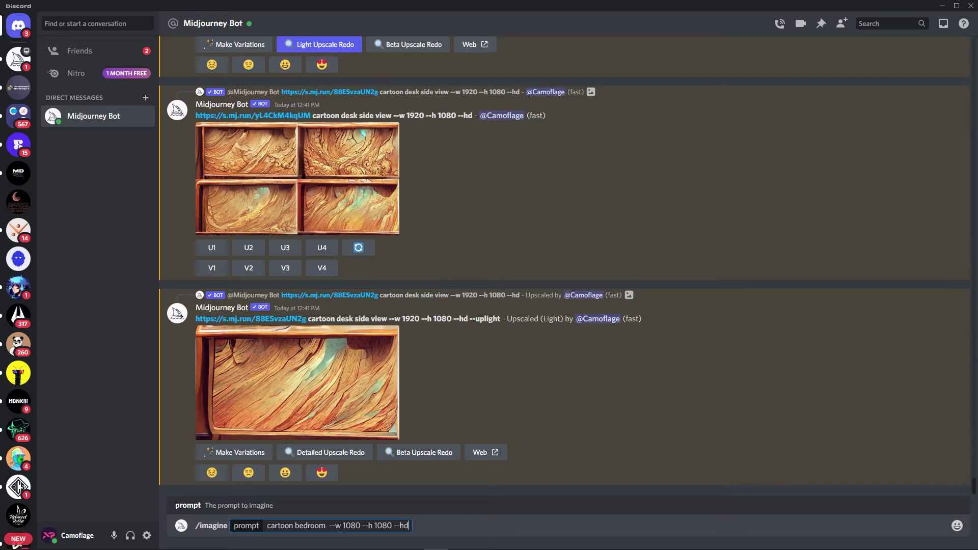
key(Return)
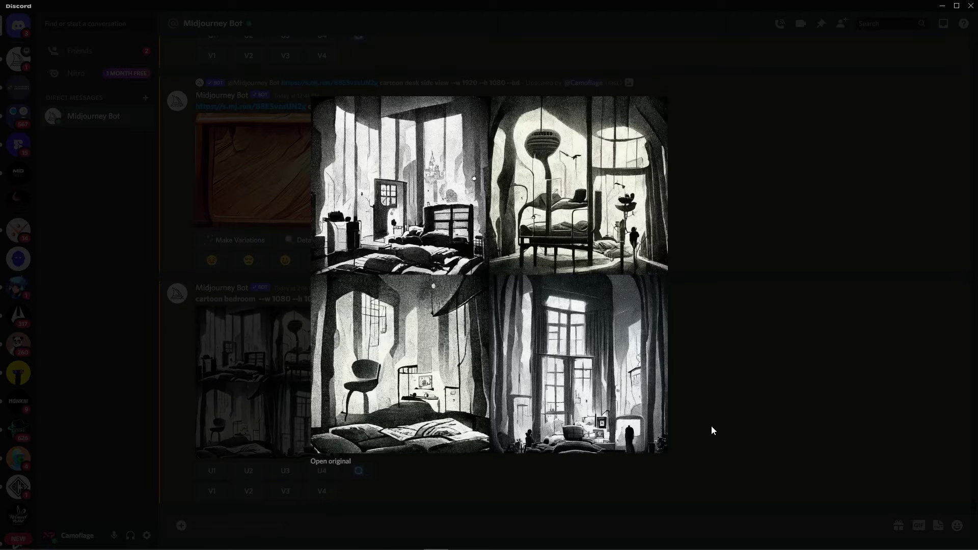
- Resend the cartoon bedroom prompt with 'in color' added
click(711, 426)
key(ctrl+z)
text(in color)
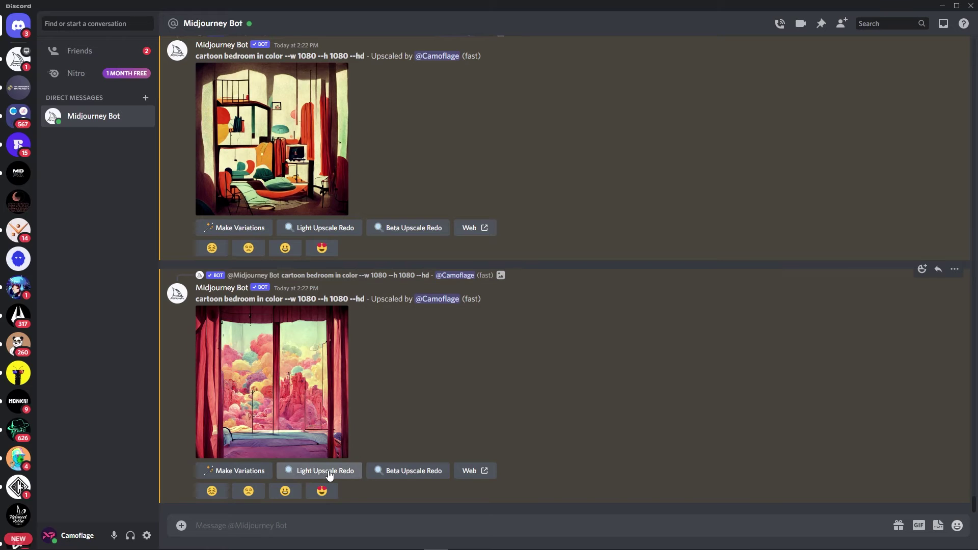
- Request a light upscale of the curtain bedroom image and preview it
click(326, 472)
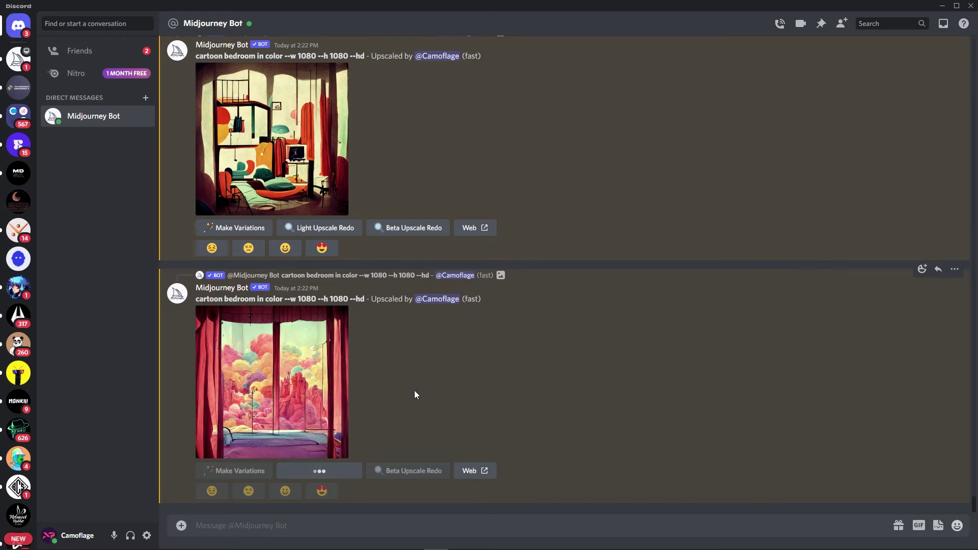
scroll(414, 390, up, 3)
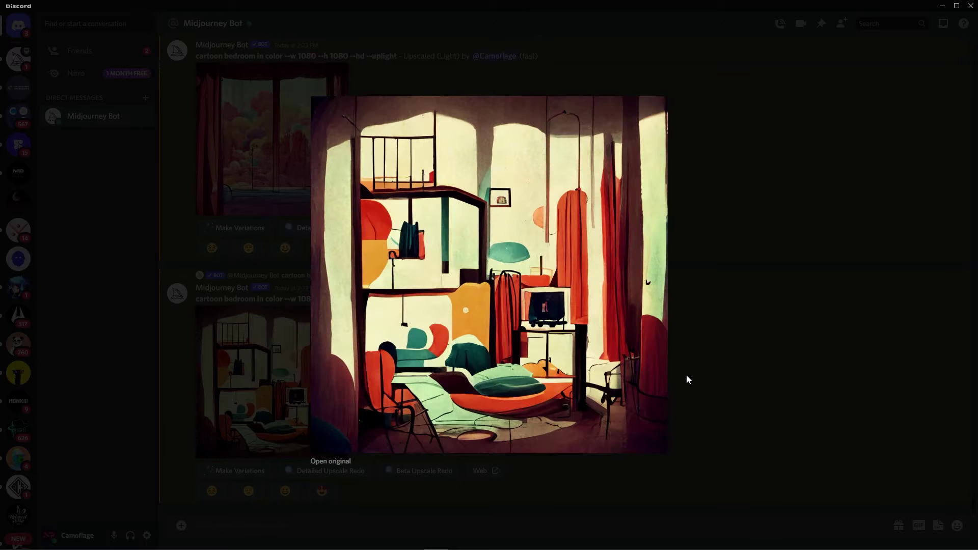
click(704, 369)
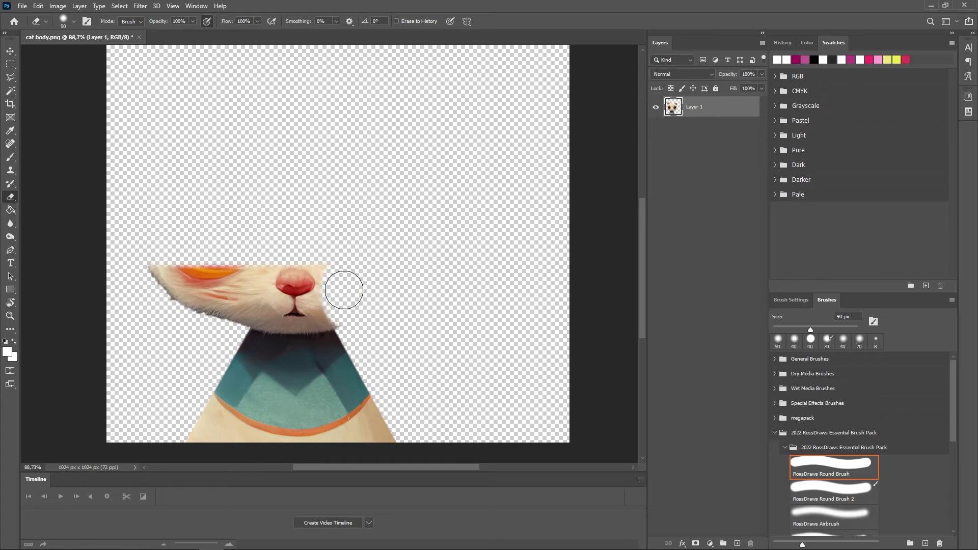
- Fill an outlined head area on the cat body with a sampled dark colour
mouse_move(343, 286)
mouse_down()
mouse_move(227, 313)
mouse_move(336, 331)
mouse_up()
key(i)
click(334, 330)
key(alt+BackSpace)
key(ctrl+d)
key(b)
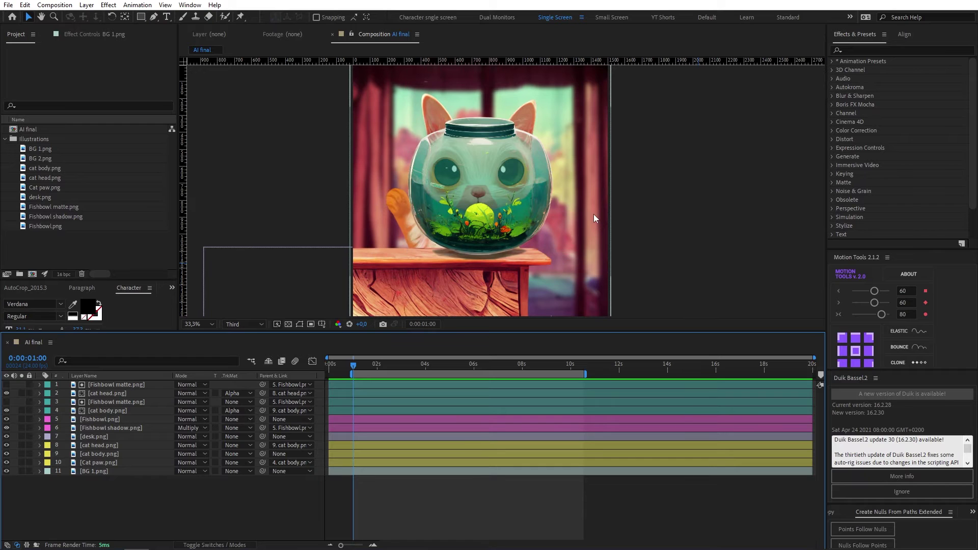
- Show BG 1.png's effects, collapsing Curves and Hue/Saturation to reveal the radius-10 Fast Box Blur
click(606, 201)
key(F3)
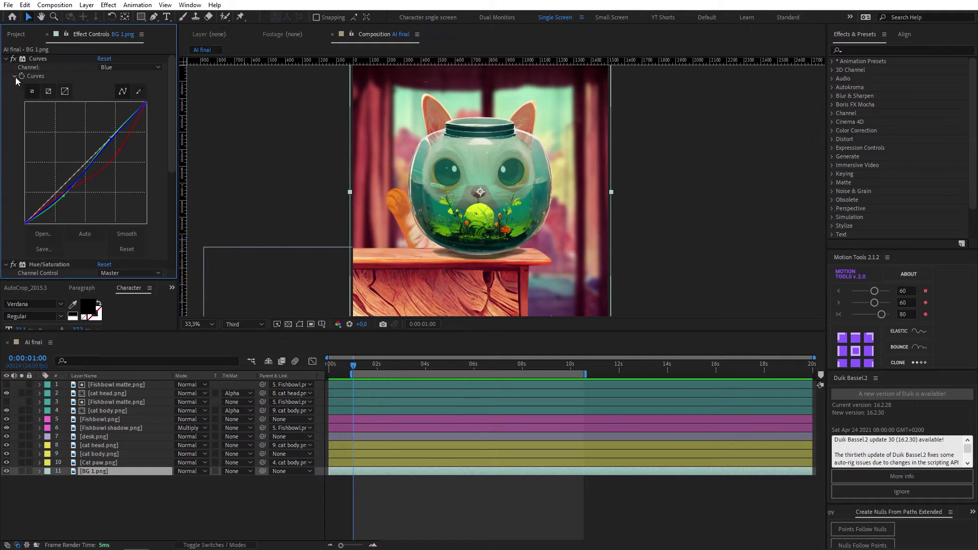
click(7, 59)
click(41, 68)
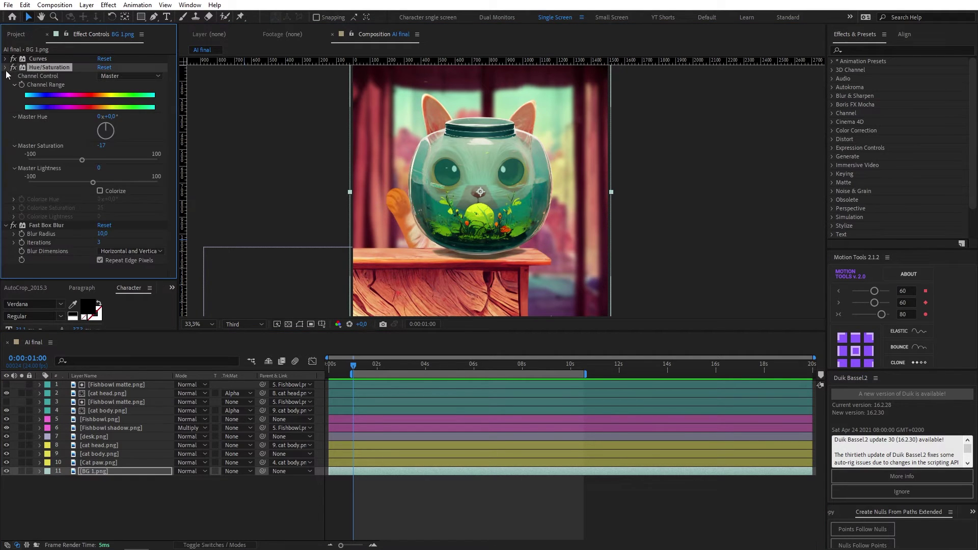
click(6, 68)
click(43, 76)
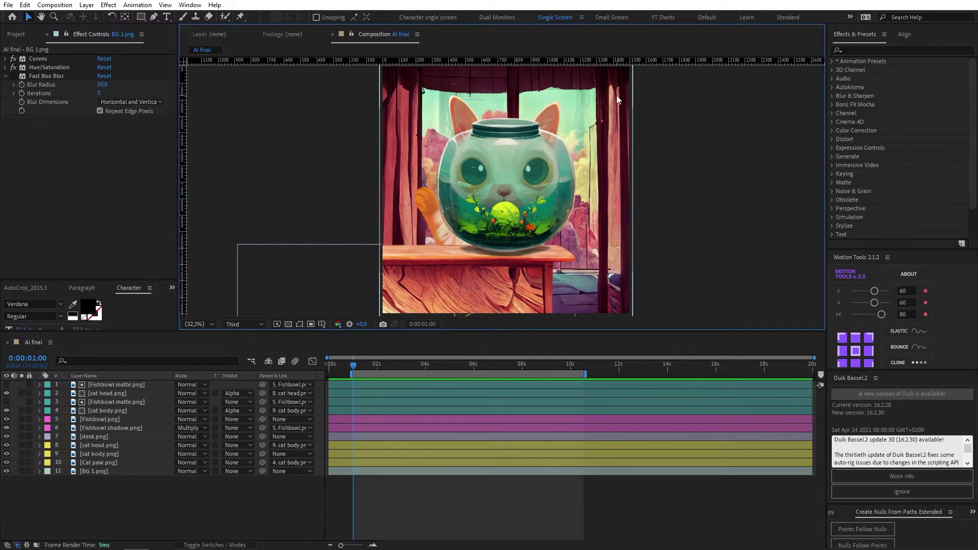
click(56, 122)
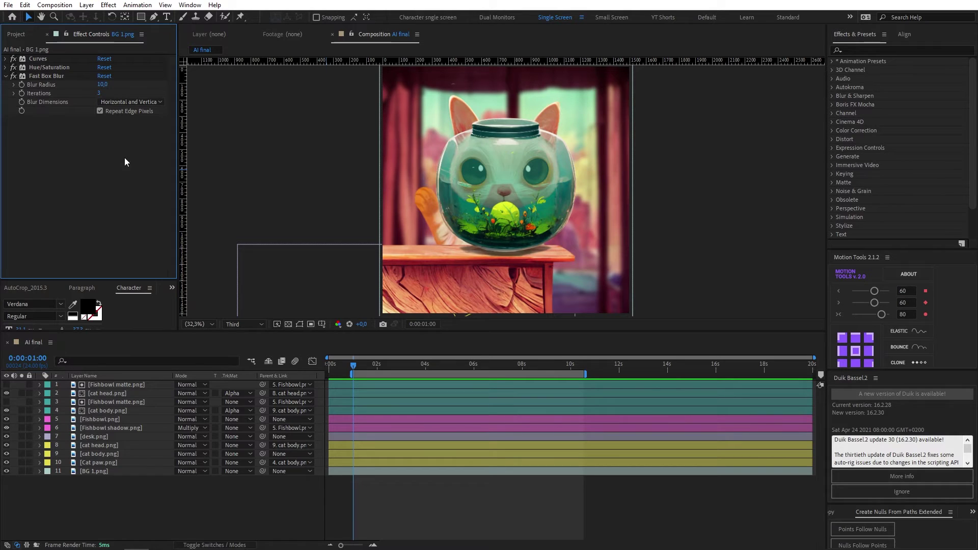
click(109, 446)
click(110, 454)
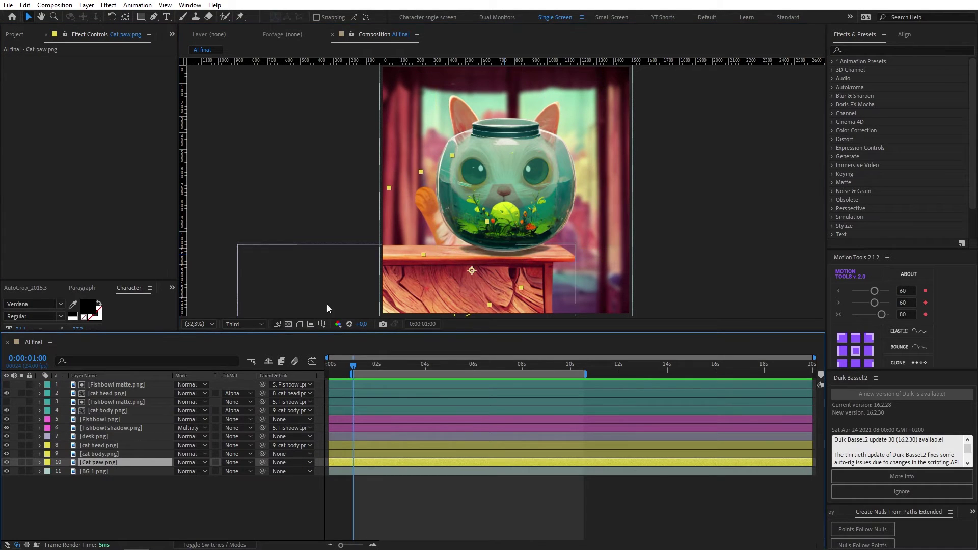
click(390, 289)
click(109, 429)
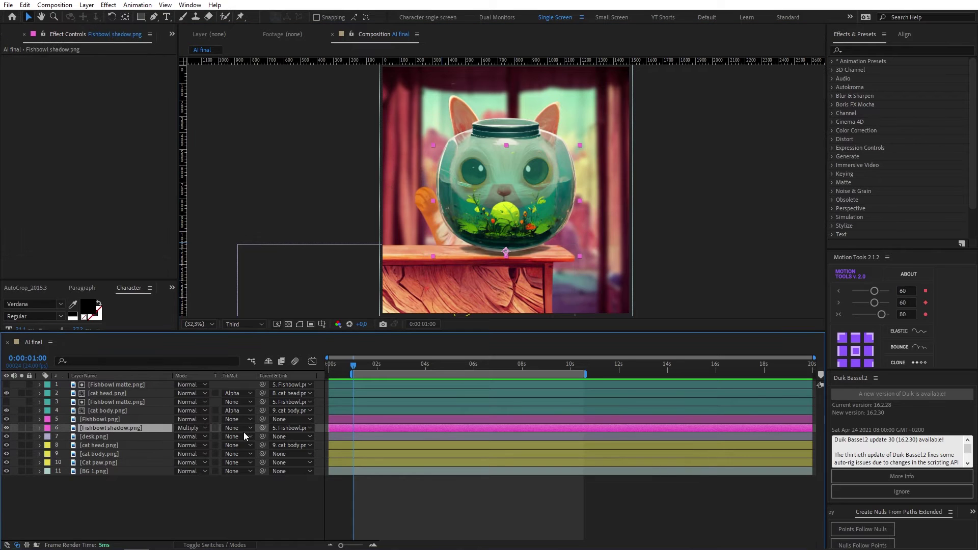
click(118, 419)
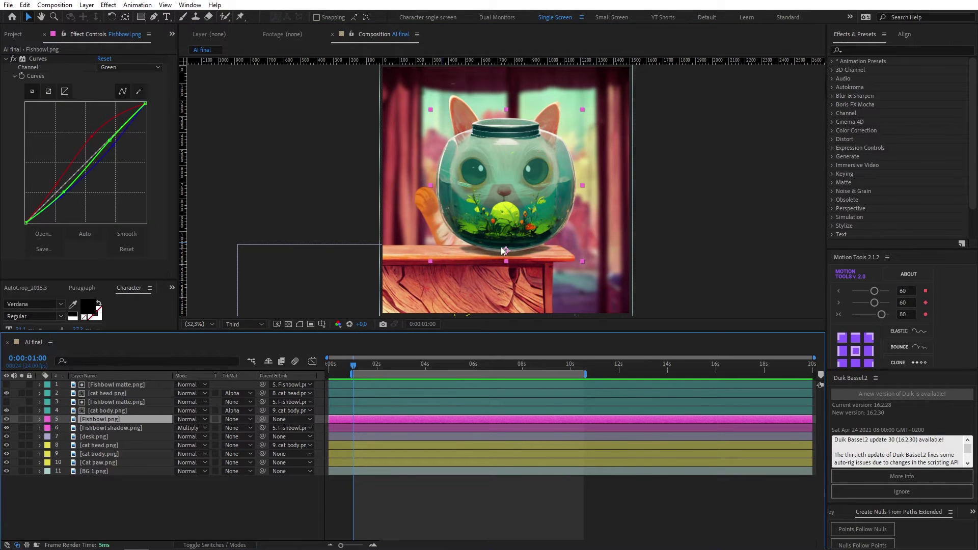
click(106, 428)
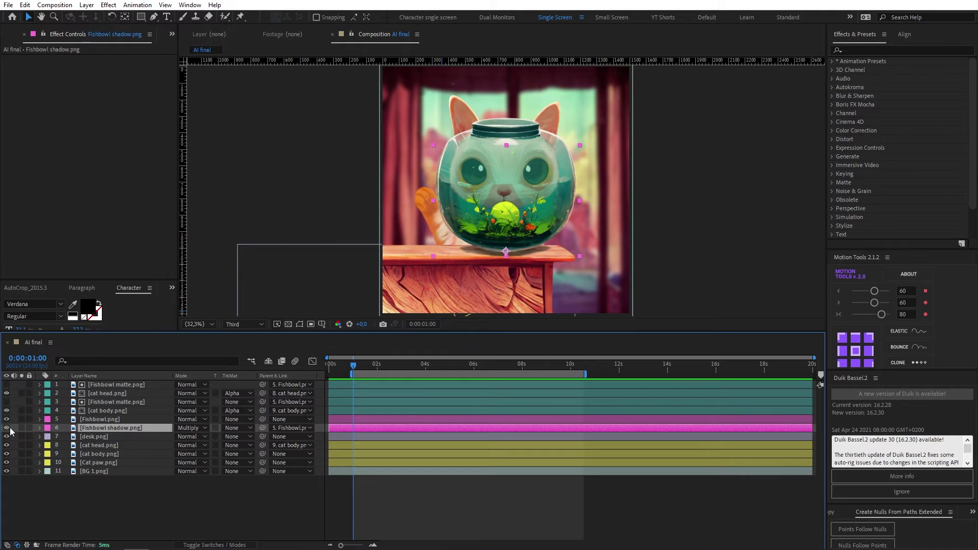
- Solo the Fishbowl matte, cat head and cat body layers in turn to inspect them
click(112, 402)
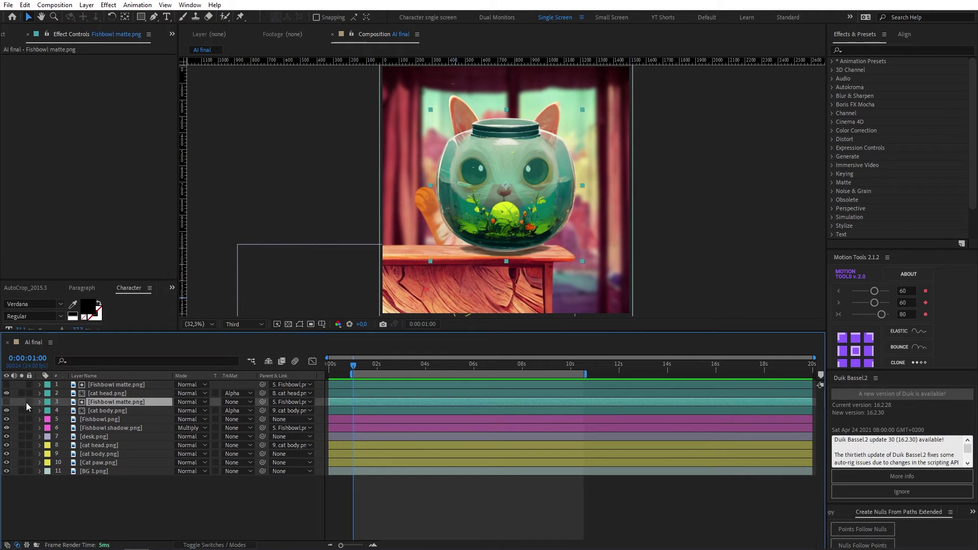
click(34, 385)
click(21, 385)
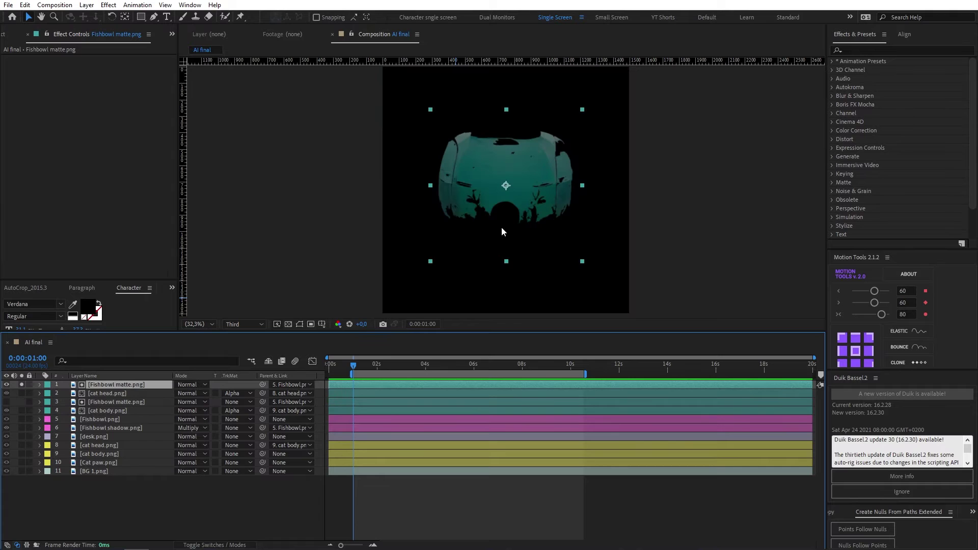
click(21, 385)
click(106, 410)
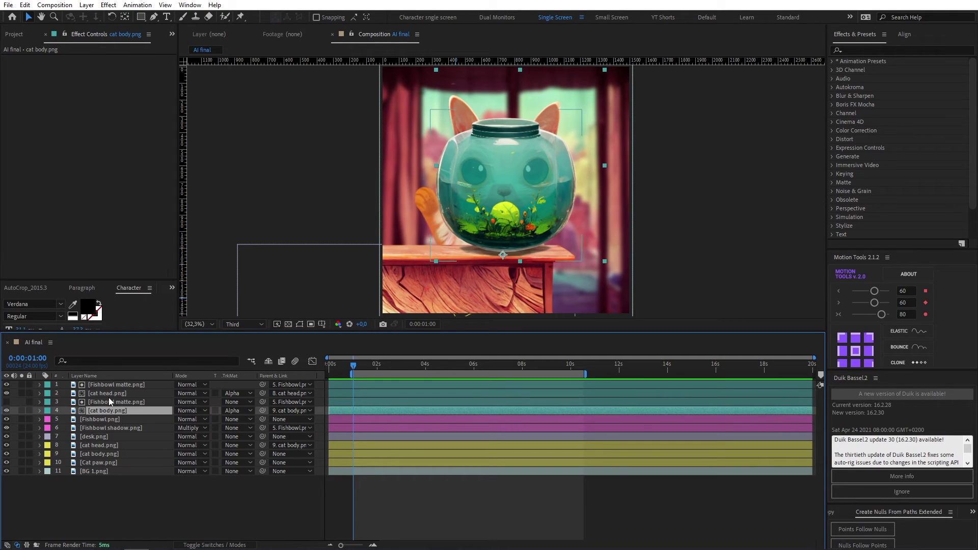
click(109, 392)
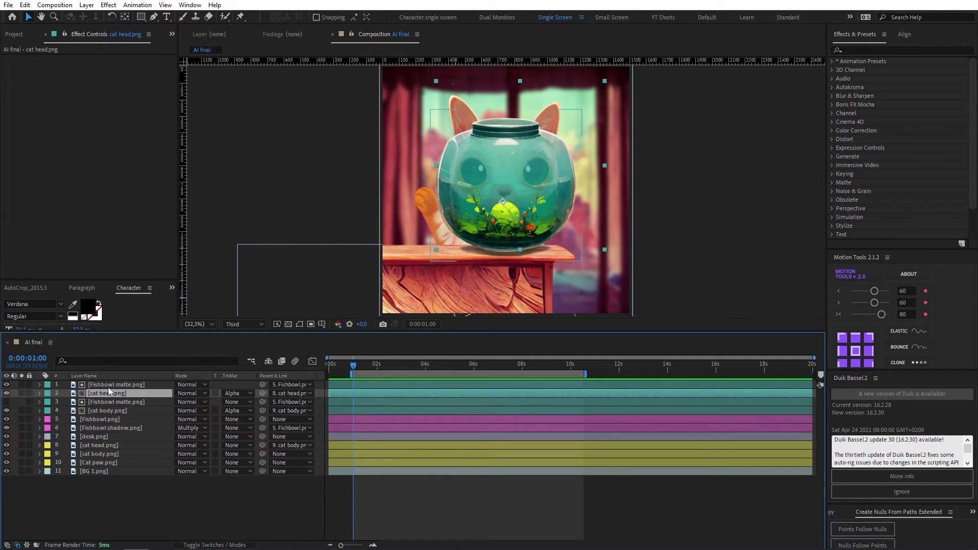
click(22, 393)
click(22, 411)
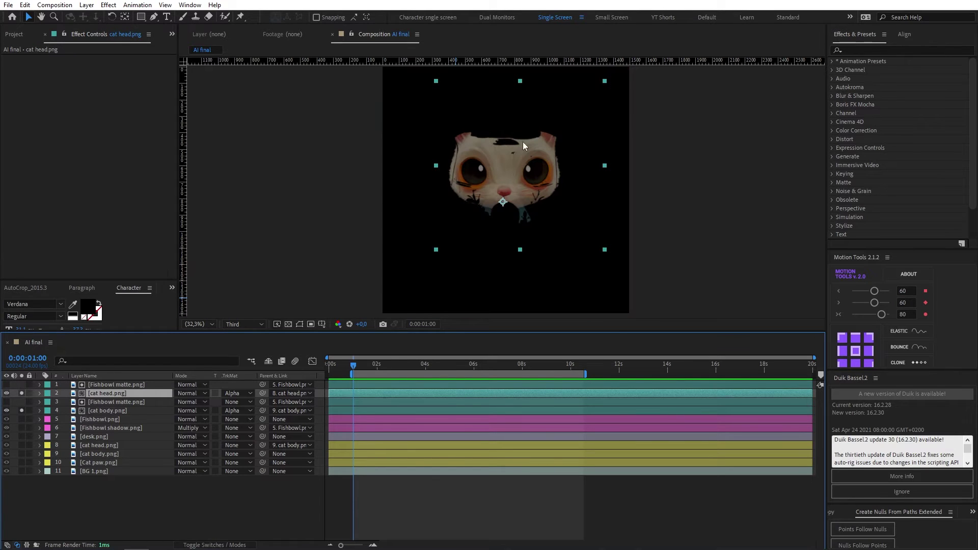
- Check the 50% opacity on both Fishbowl matte layers
click(116, 385)
ctrl+click(116, 401)
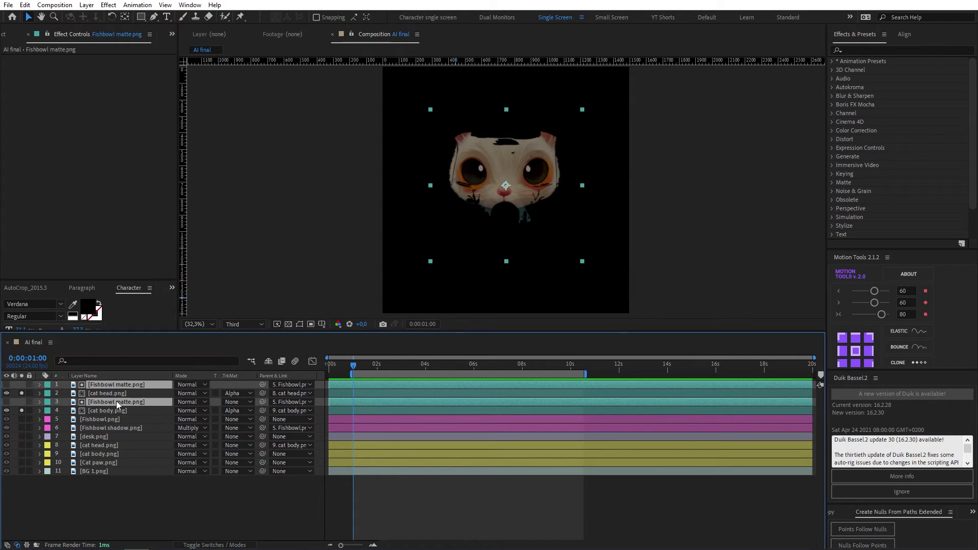
key(t)
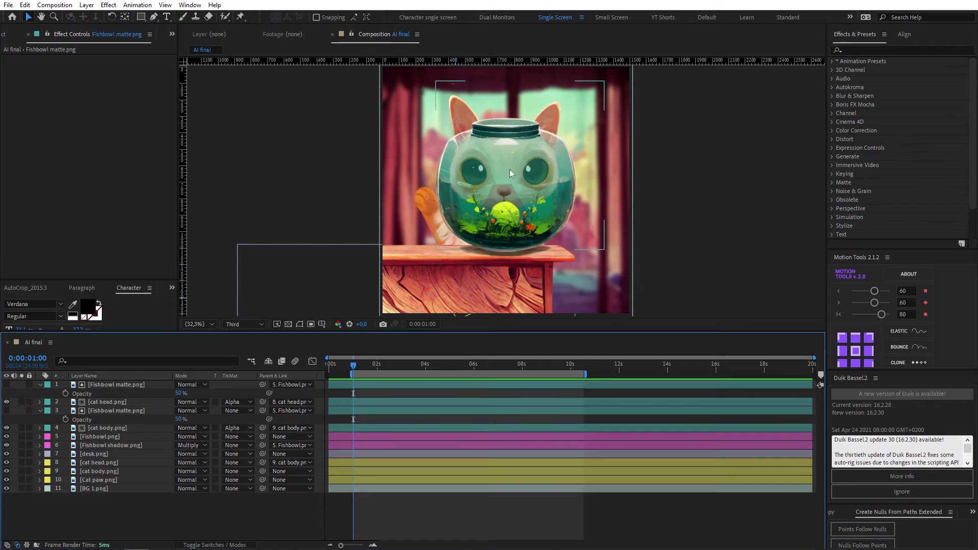
key(t)
- Collapse Fishbowl.png's Curves effect and step down to the desk.png layer
click(117, 395)
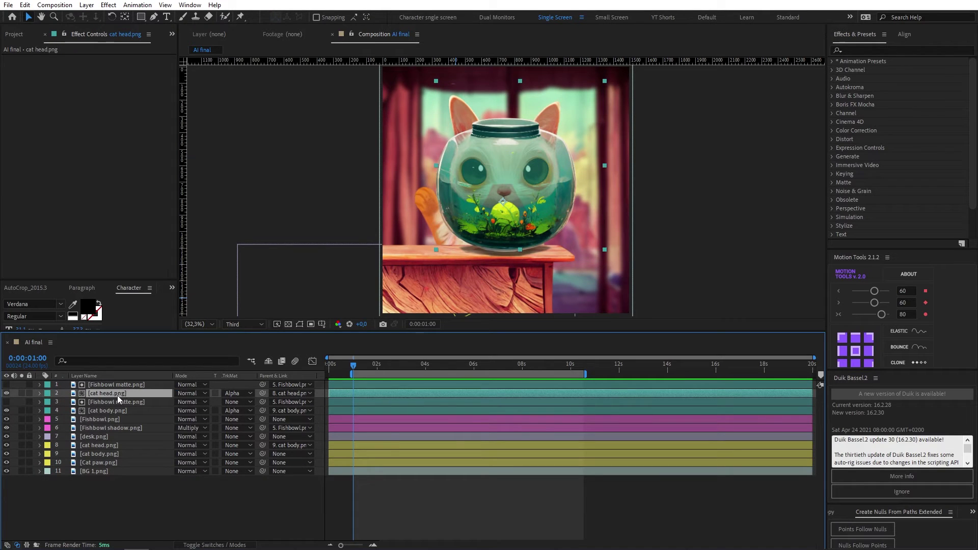
click(114, 421)
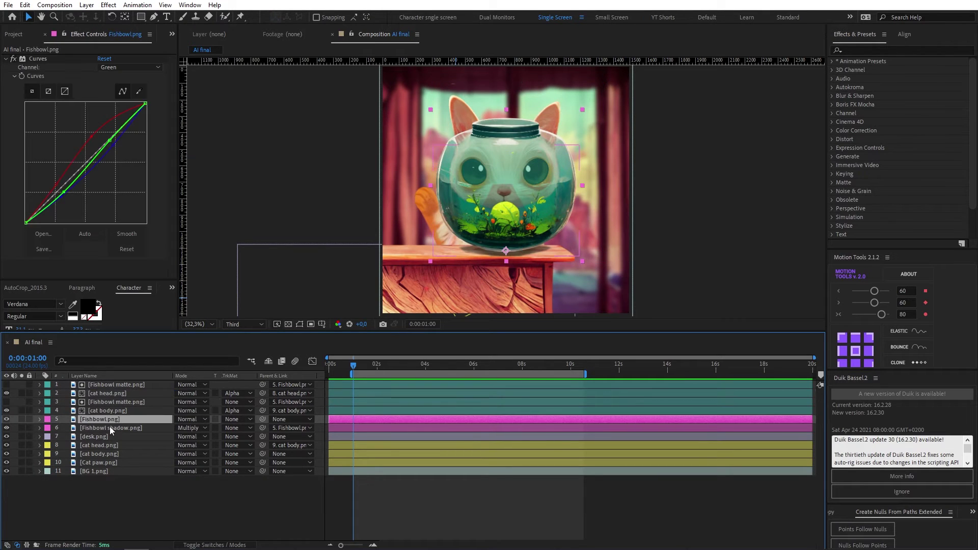
click(7, 60)
key(ctrl+Down)
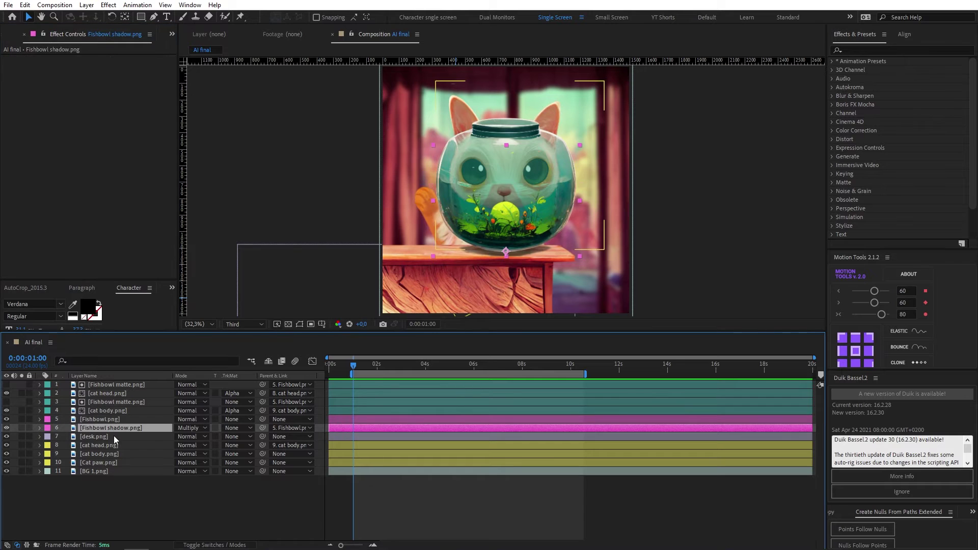
key(ctrl+Down)
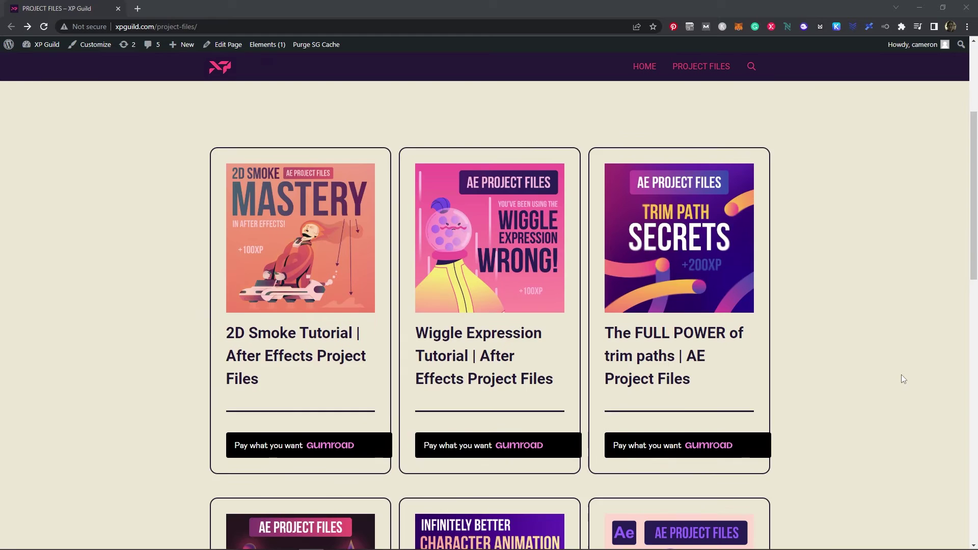
scroll(902, 377, down, 9)
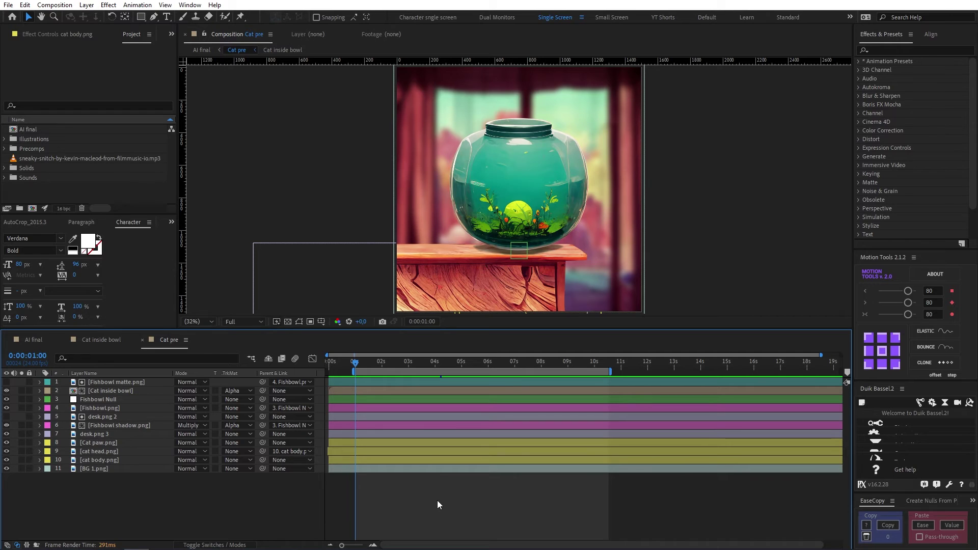
- Reveal the cat body's Position/Scale and cat head's Rotation keyframes, previewing at 0:00:02:20
click(428, 459)
key(u)
click(402, 478)
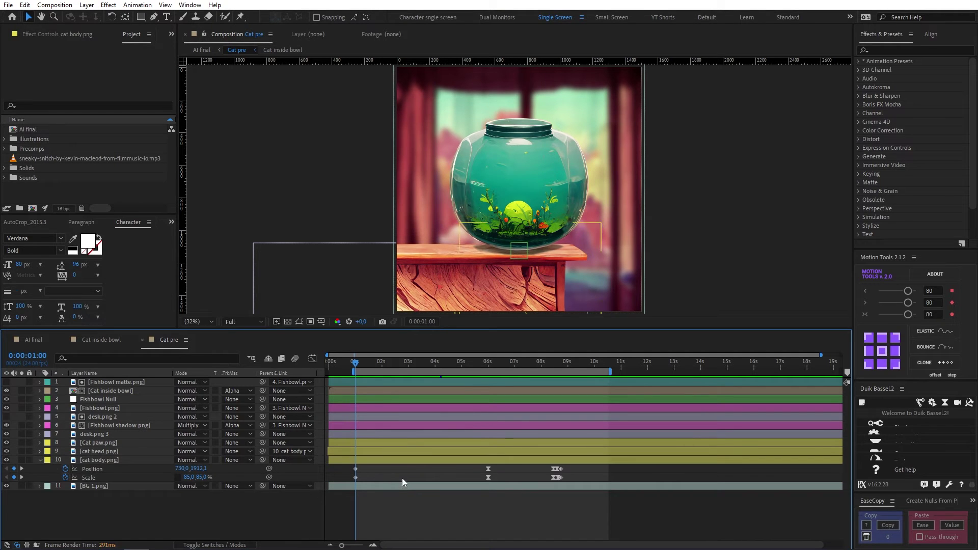
drag(359, 362, 487, 402)
click(470, 451)
key(u)
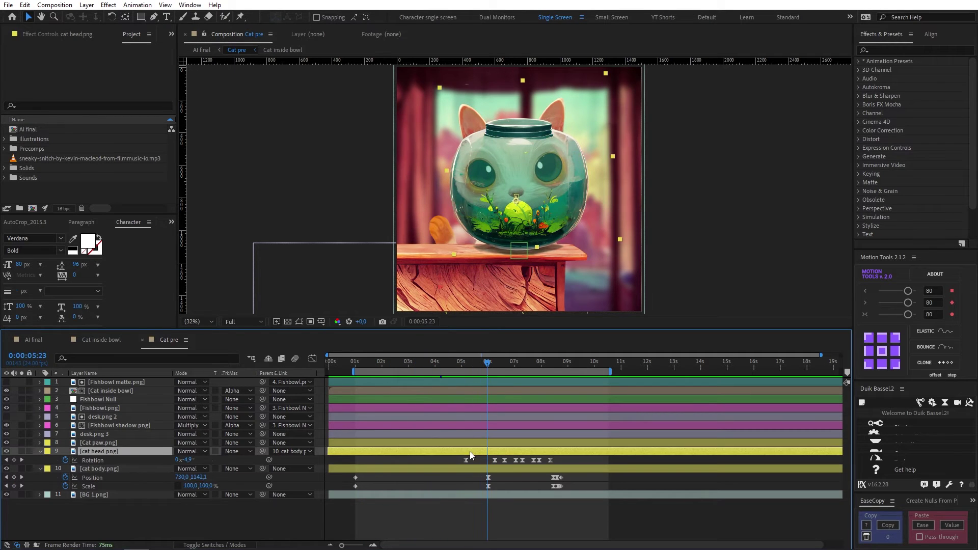
click(475, 456)
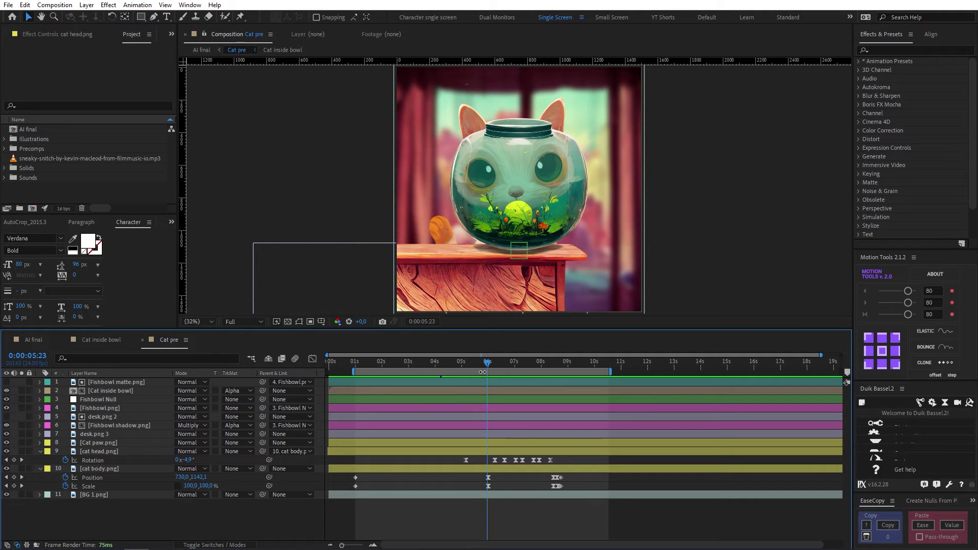
- Reveal the Cat paw's Position and Rotation keyframes, check the swipe near 0:00:06:13, and graph them
click(490, 439)
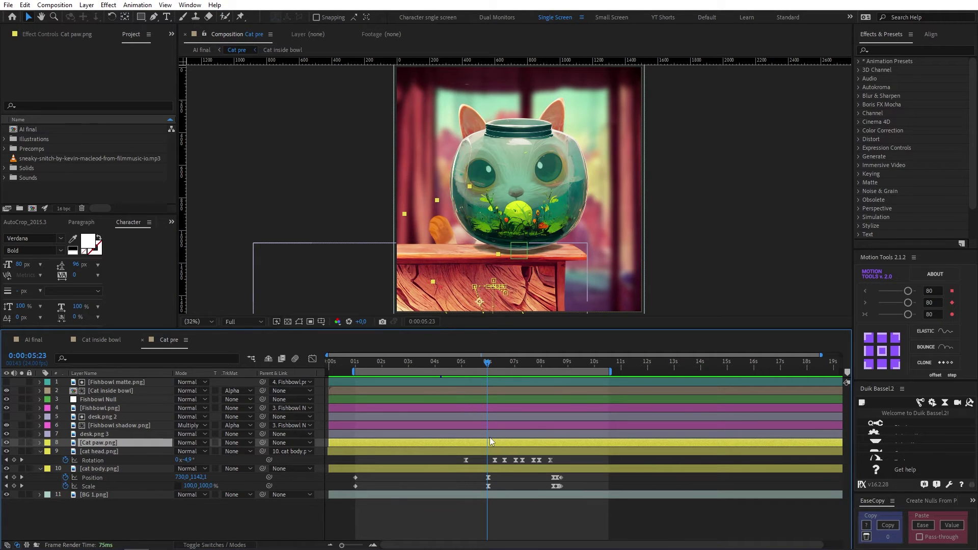
key(u)
drag(476, 363, 505, 370)
scroll(511, 451, up, 3)
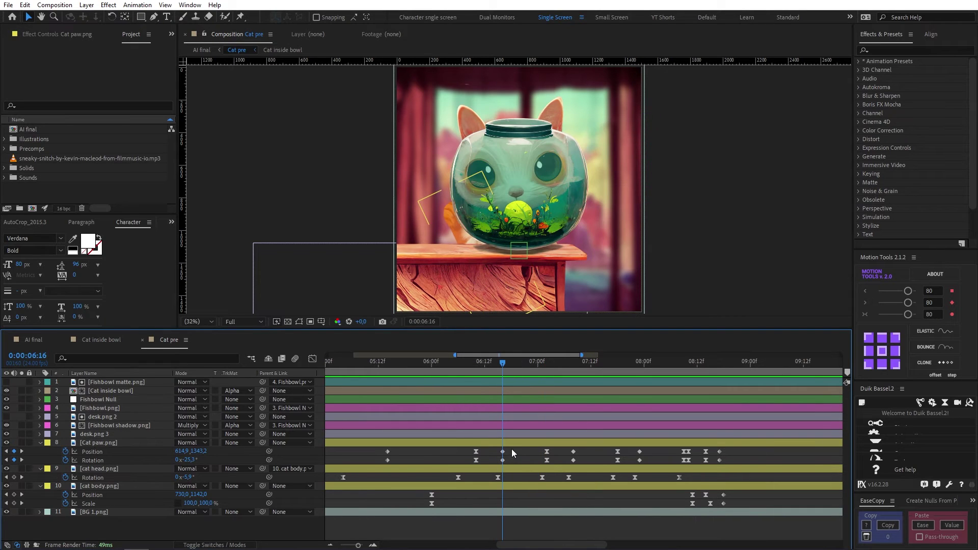
drag(512, 448, 495, 464)
click(479, 365)
drag(479, 365, 490, 365)
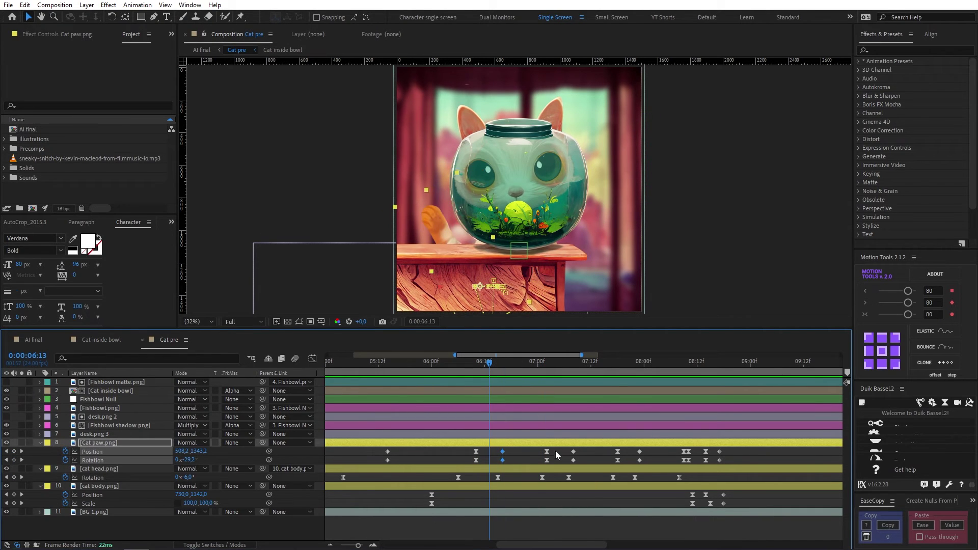
click(312, 359)
scroll(517, 450, up, 3)
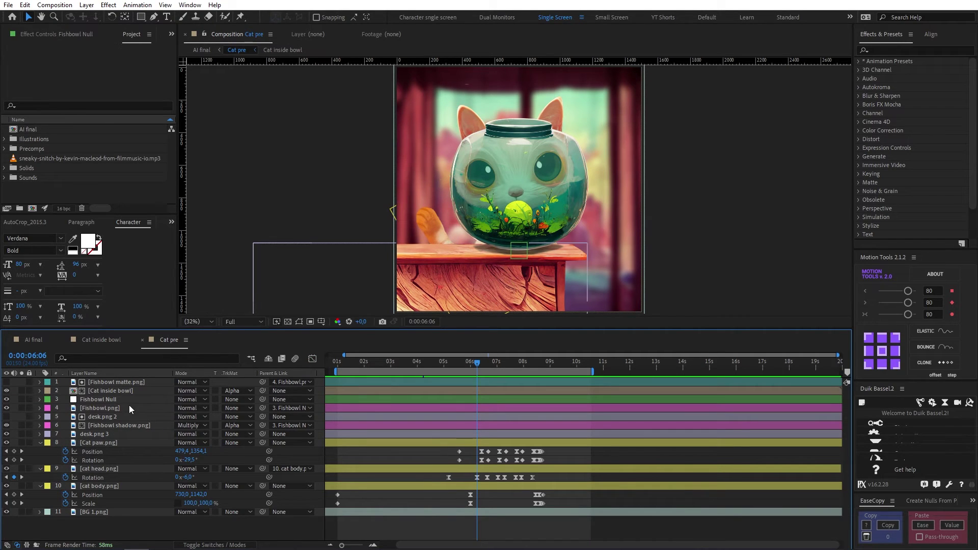
click(112, 408)
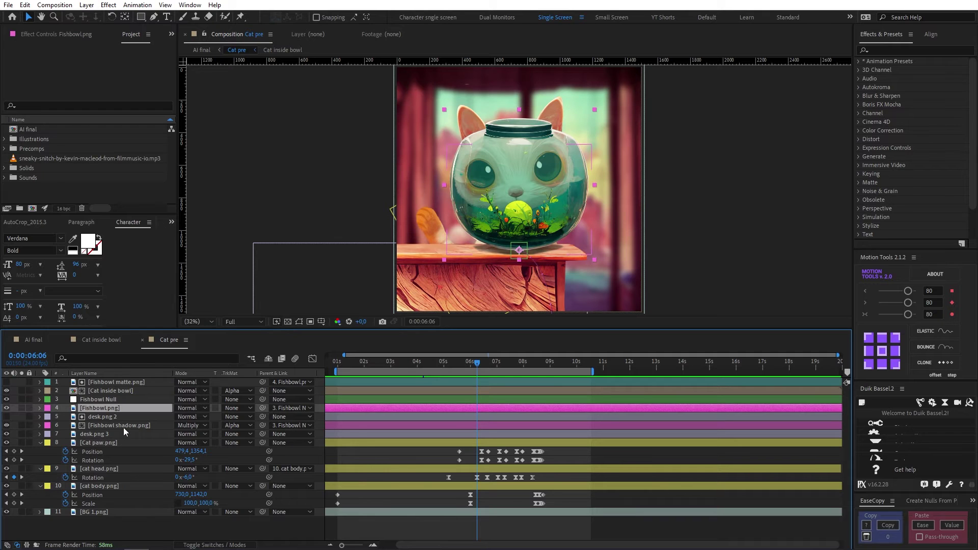
ctrl+click(123, 427)
click(120, 399)
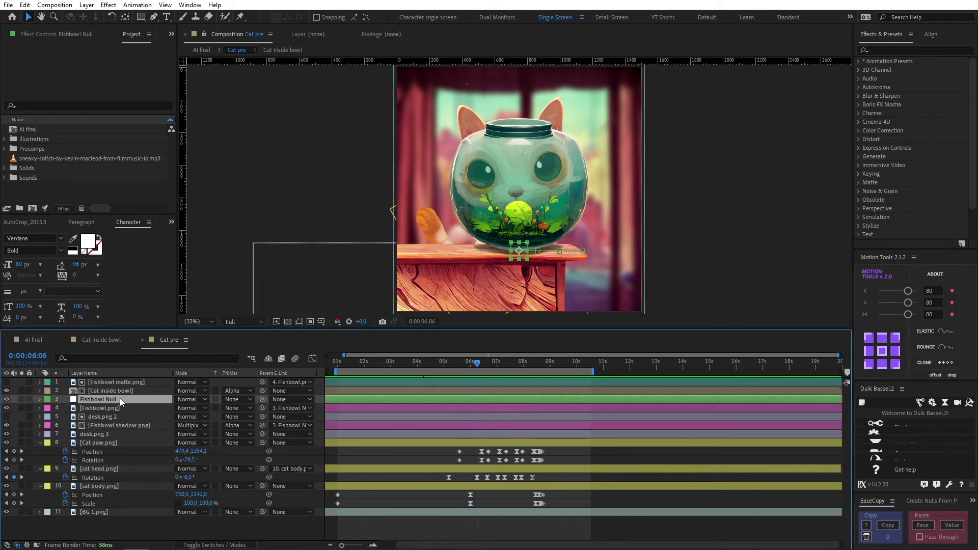
key(p)
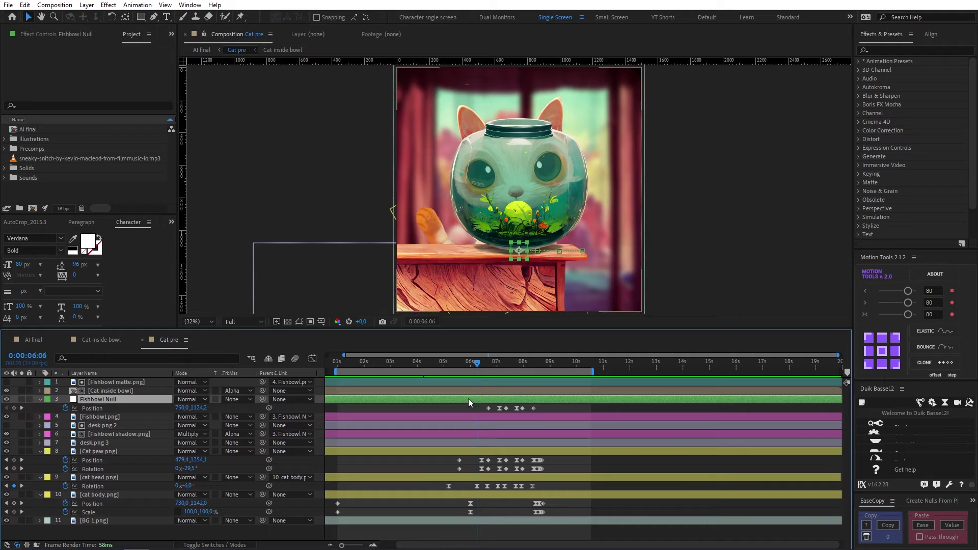
click(484, 418)
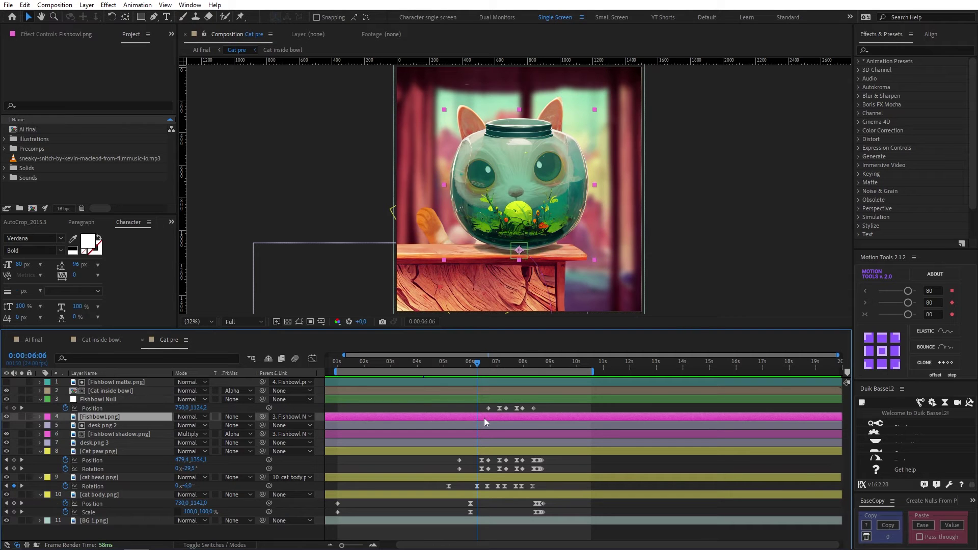
key(u)
key(equal)
key(equal)
click(497, 399)
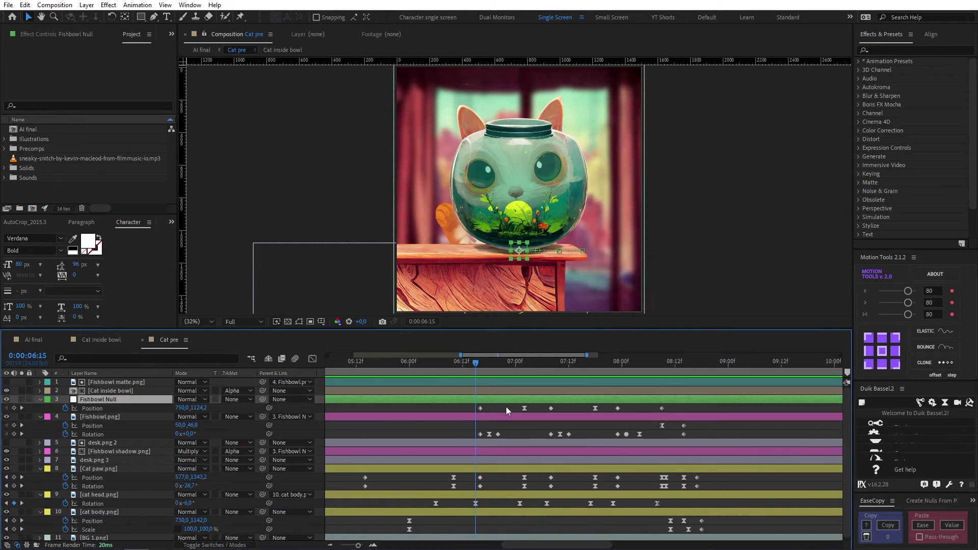
drag(484, 362, 511, 397)
click(524, 408)
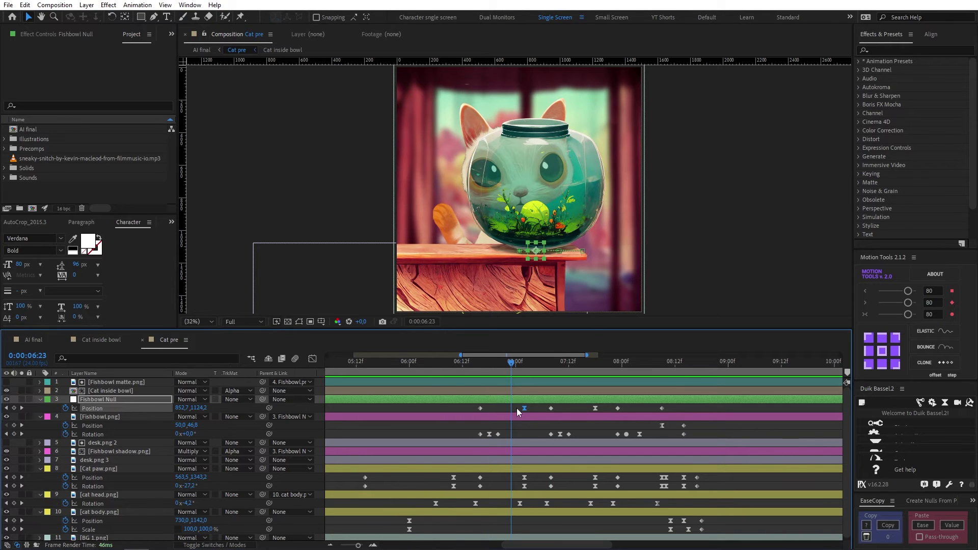
click(517, 409)
drag(511, 362, 578, 408)
click(481, 434)
click(515, 429)
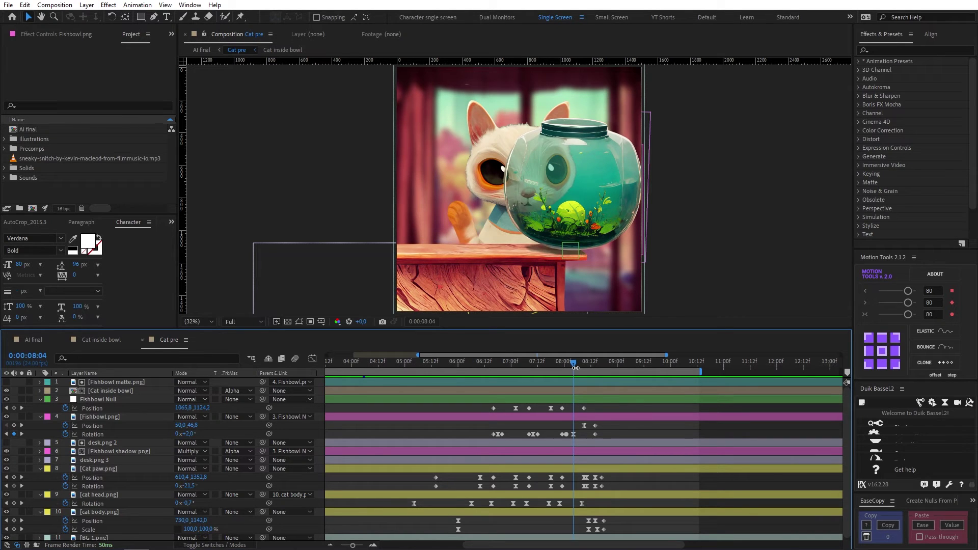
- Select the Fishbowl.png Position and Rotation keyframes at 8:09 and 8:11
drag(578, 368, 585, 367)
click(583, 408)
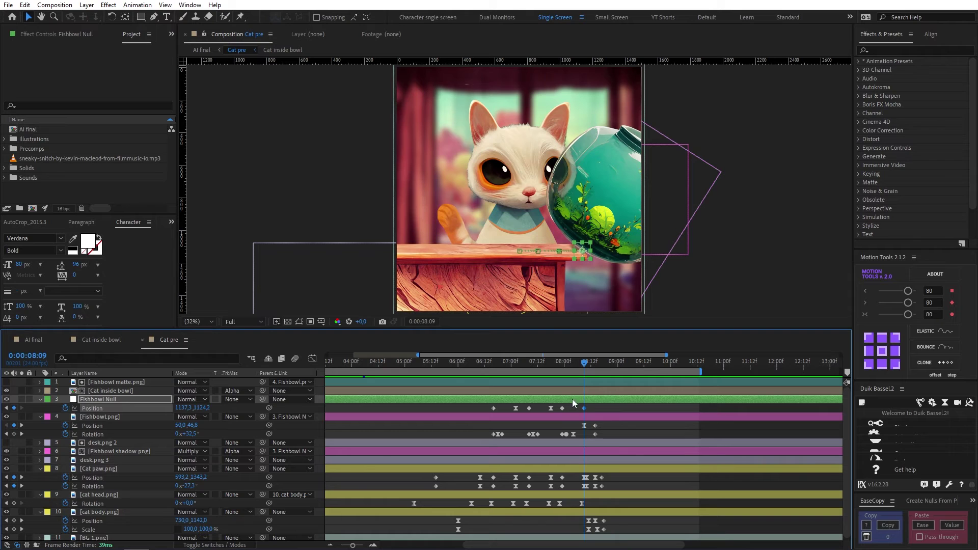
click(576, 415)
drag(589, 423, 573, 441)
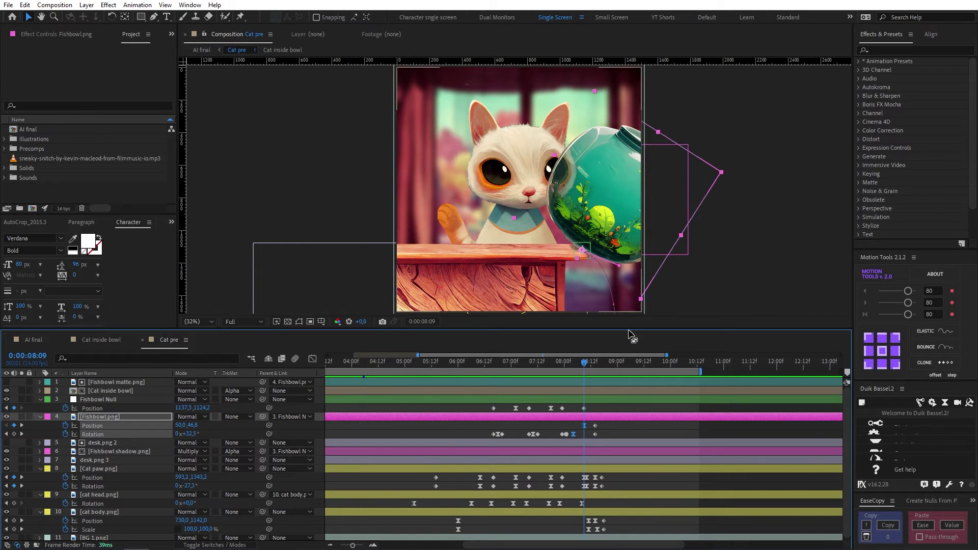
click(610, 425)
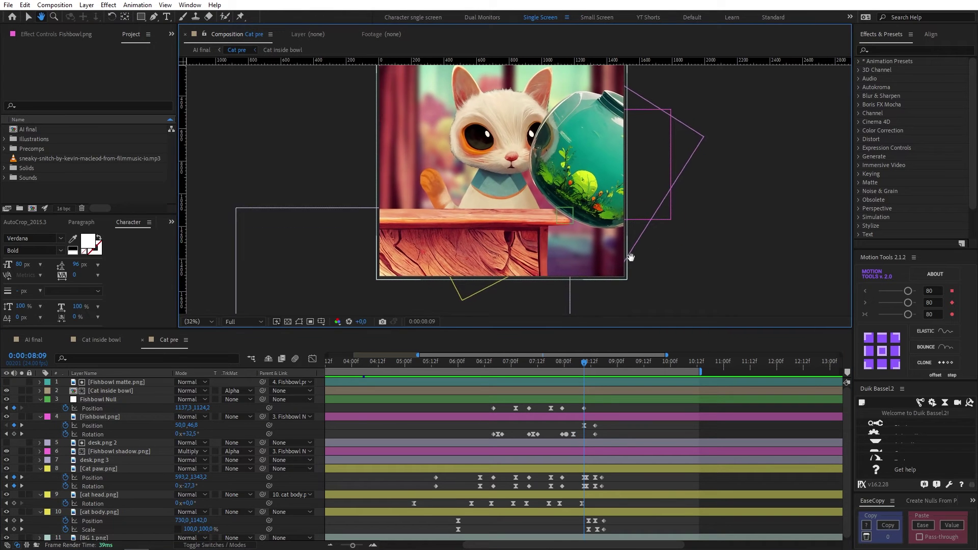
click(594, 434)
- Scrub between 8:09 and 8:11 as the bowl falls out of frame
mouse_move(586, 365)
mouse_down()
mouse_move(596, 368)
mouse_move(587, 371)
mouse_up()
click(601, 433)
click(586, 363)
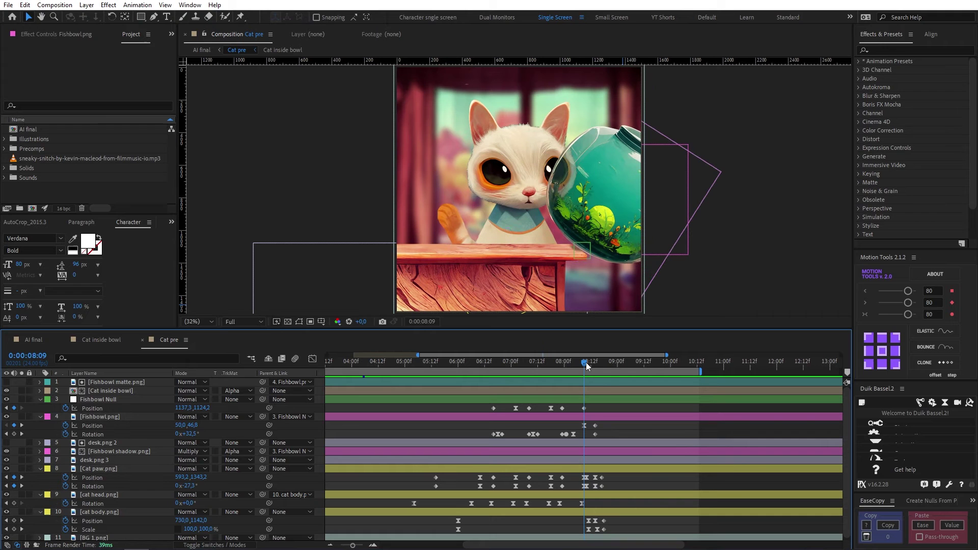
mouse_move(586, 362)
mouse_down()
mouse_move(595, 364)
mouse_move(583, 364)
mouse_up()
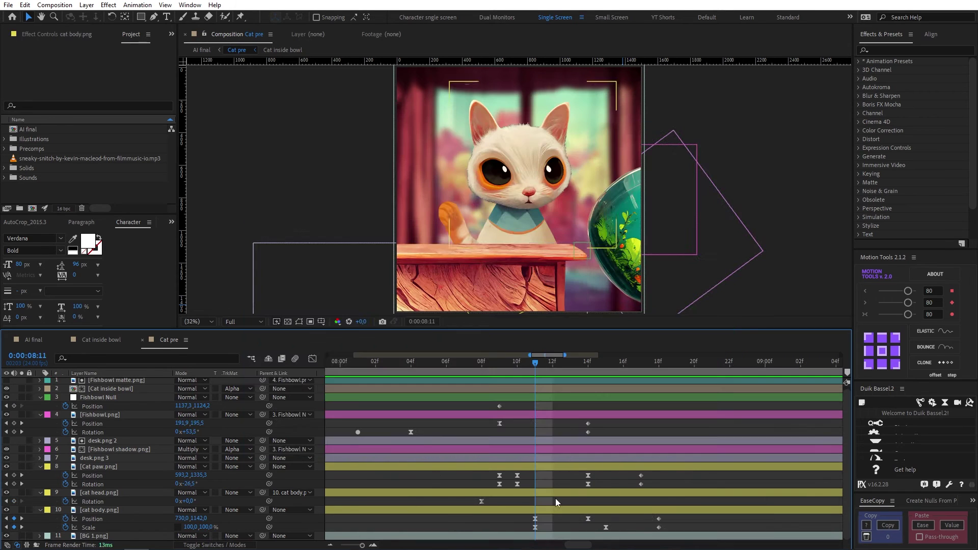
click(537, 363)
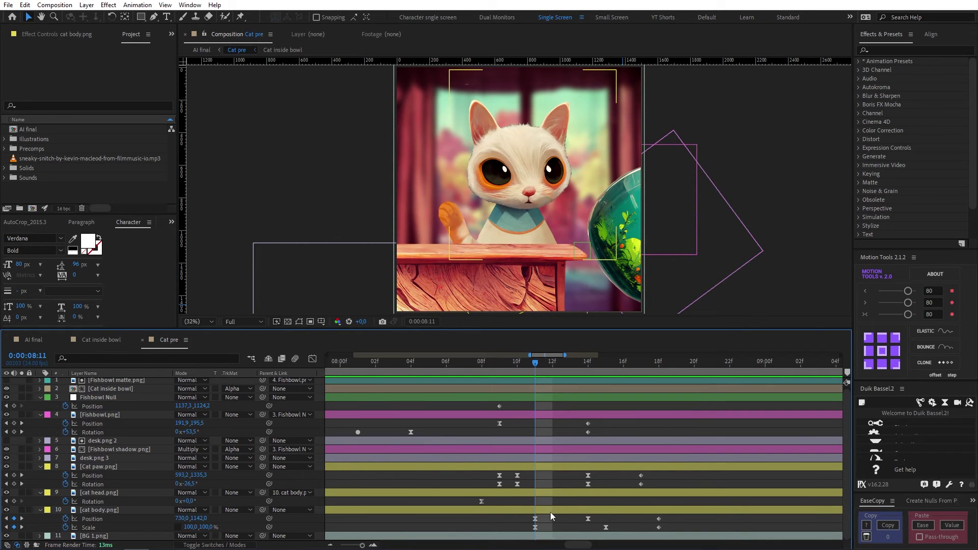
click(542, 526)
- At 8:13, select the cat body's two Position keyframes
click(538, 376)
drag(537, 364, 571, 365)
drag(597, 516, 530, 521)
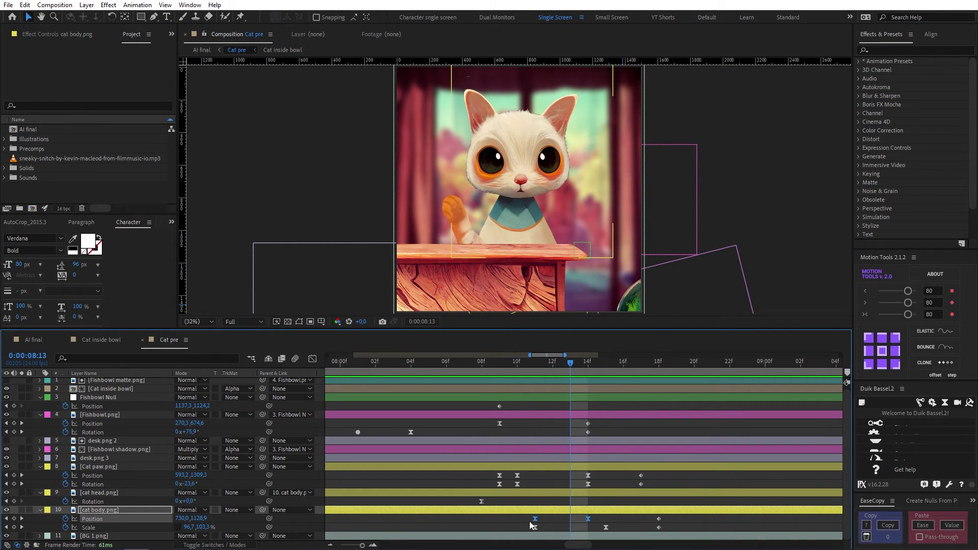
click(555, 514)
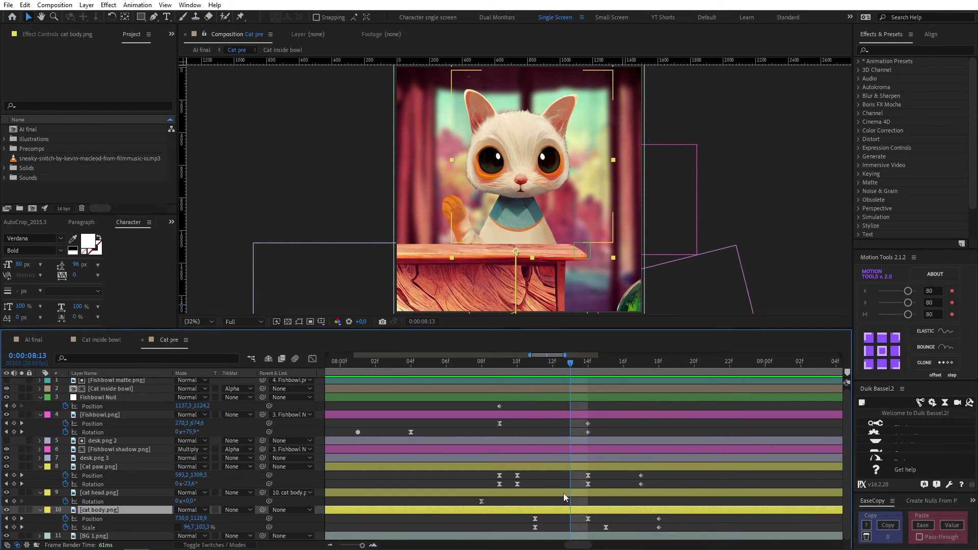
- Reveal the cat head's animated properties and check the cat body Scale keyframe at 8:15–8:16
click(564, 494)
key(shift+p)
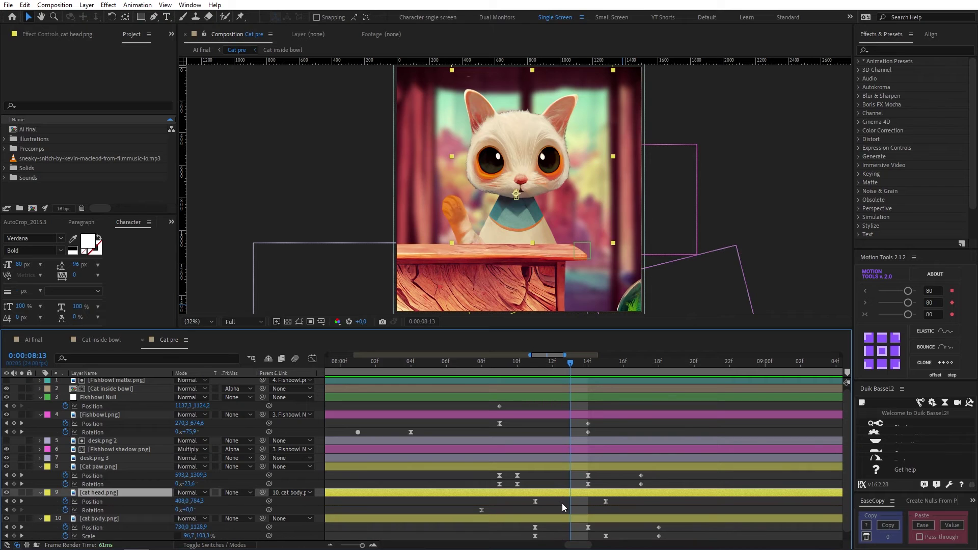
drag(533, 372, 606, 362)
click(606, 536)
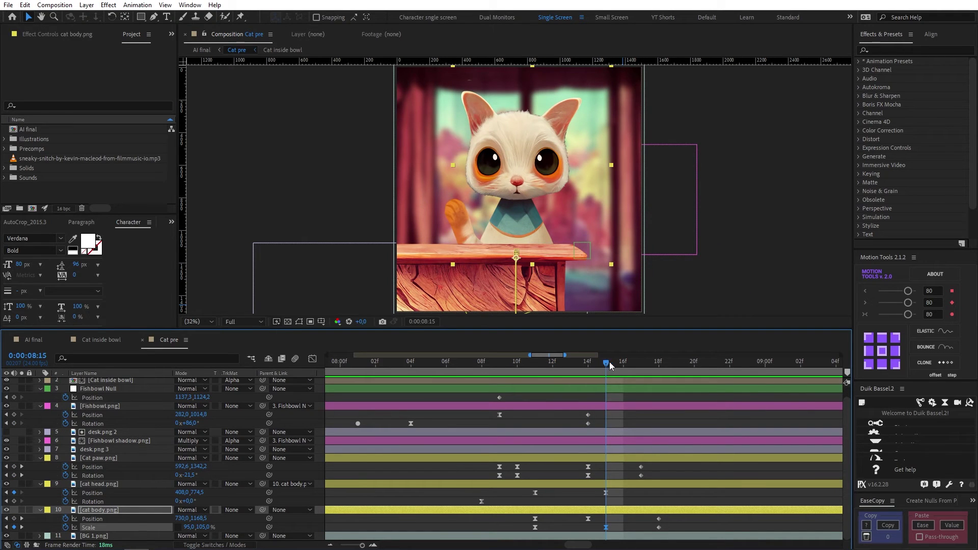
drag(607, 363, 524, 457)
click(535, 458)
- Scrub back to 6:10, select a cat head Rotation keyframe and move forward to 7:03
scroll(524, 457, down, 5)
drag(506, 362, 420, 372)
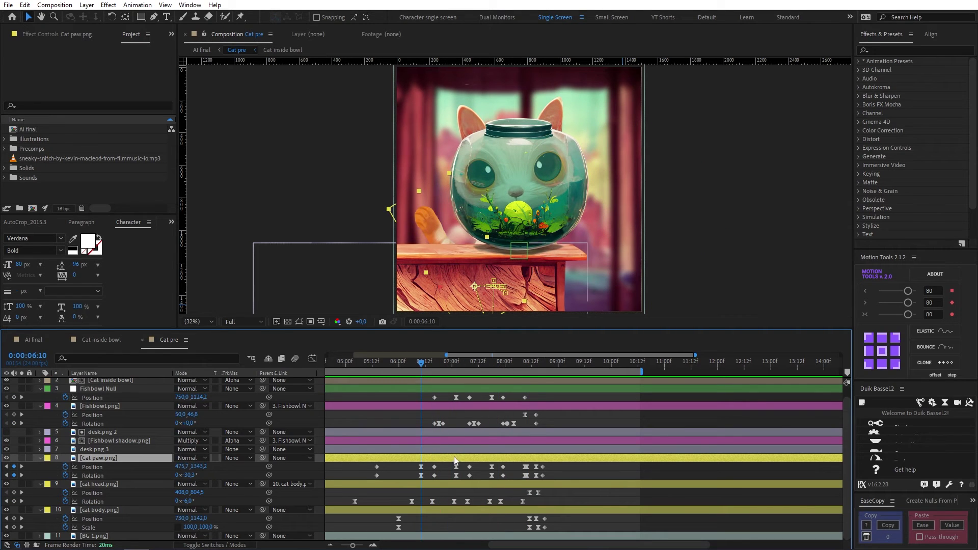
click(448, 470)
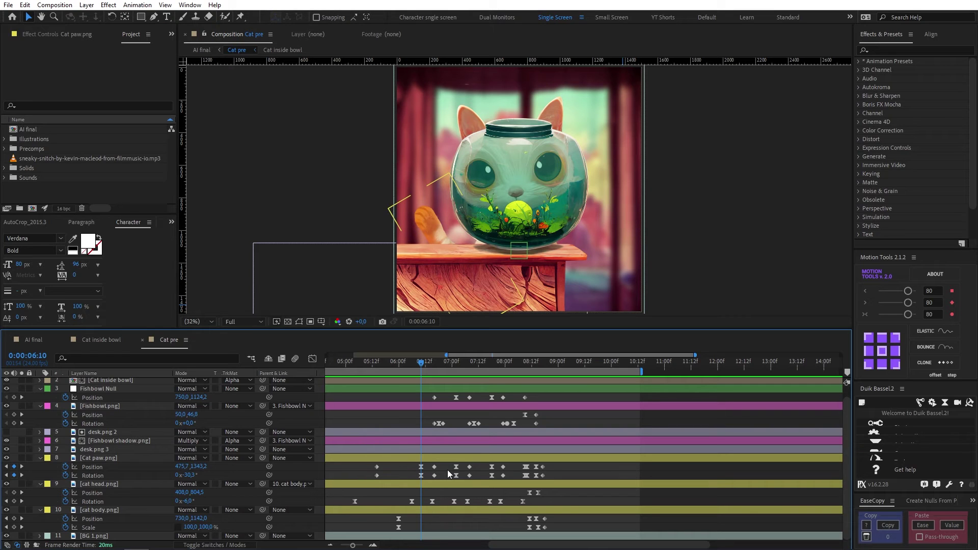
click(435, 485)
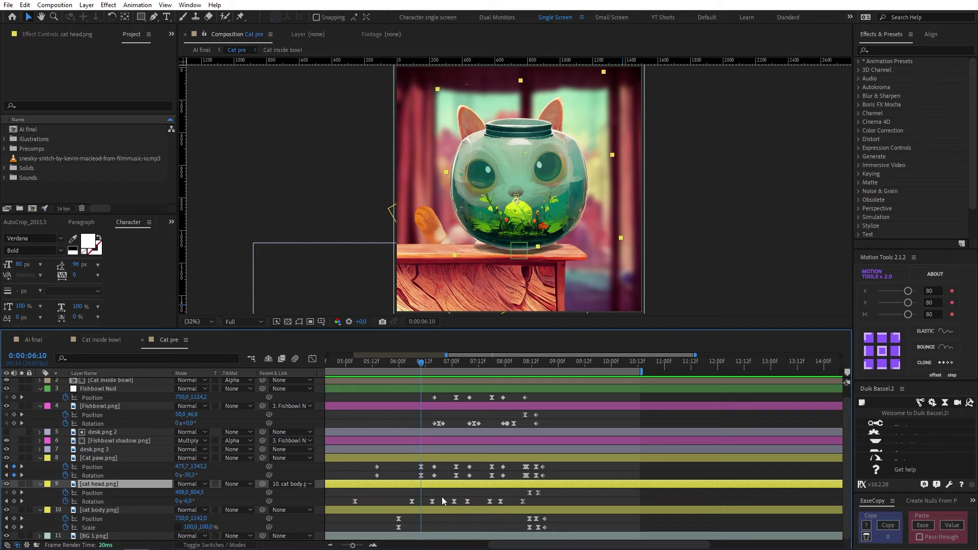
click(432, 501)
drag(421, 362, 488, 367)
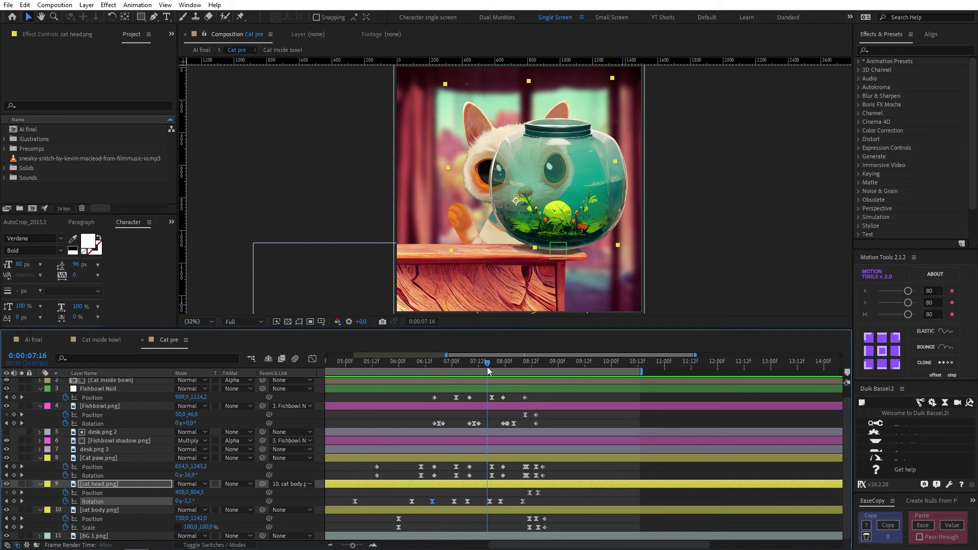
- Solo cat head and drag Puppet Pins 14, 9, 8 and 7 to reshape the eyes, nose and chin
click(481, 482)
key(u)
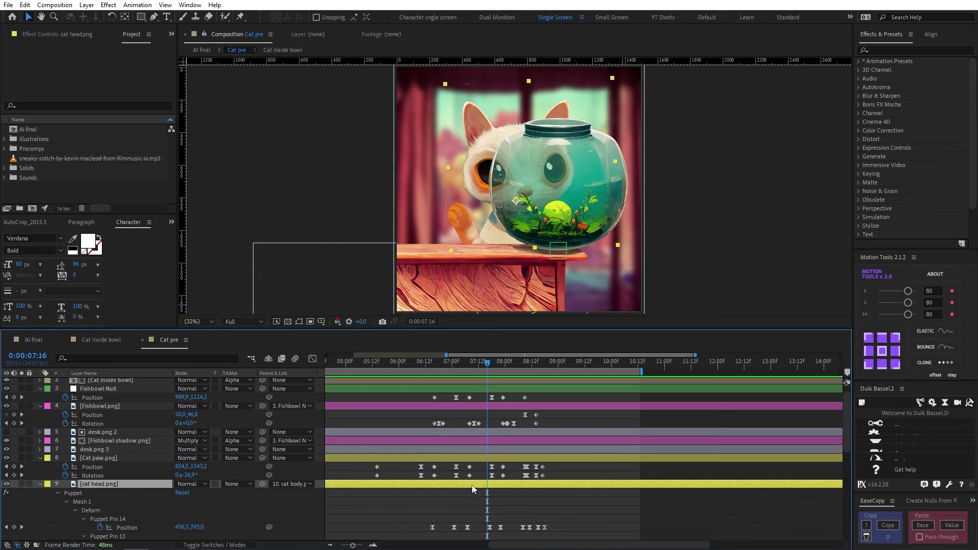
drag(498, 335, 498, 290)
scroll(14, 368, down, 3)
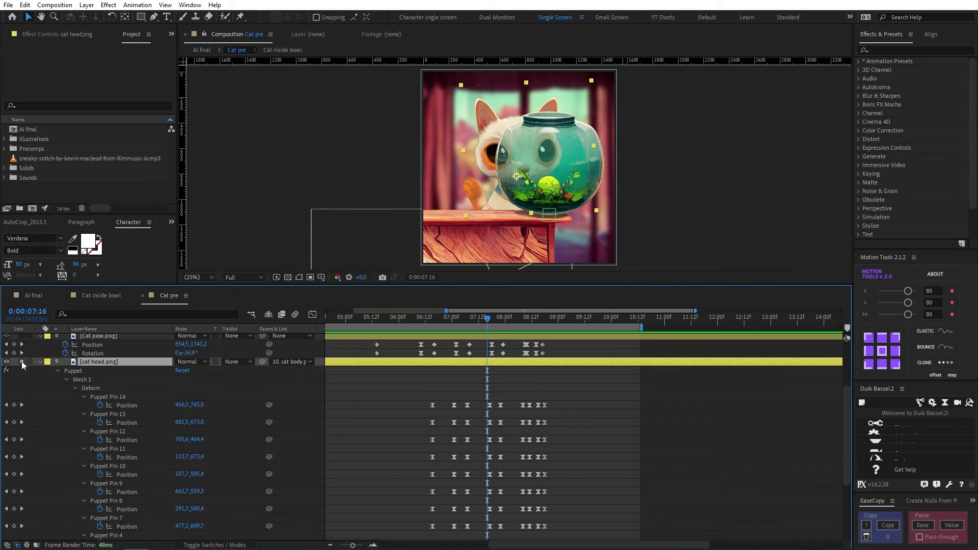
click(21, 362)
drag(555, 401, 411, 465)
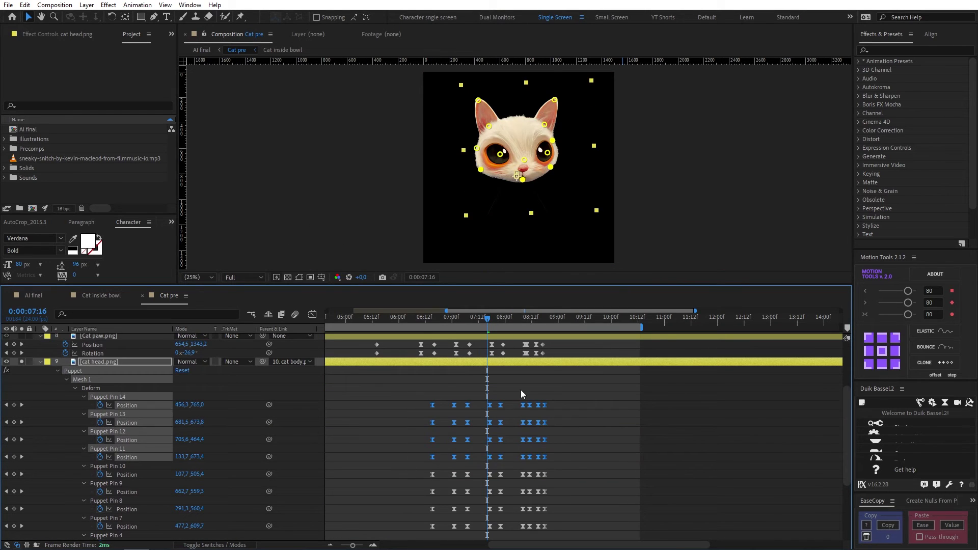
drag(558, 402, 415, 469)
click(524, 181)
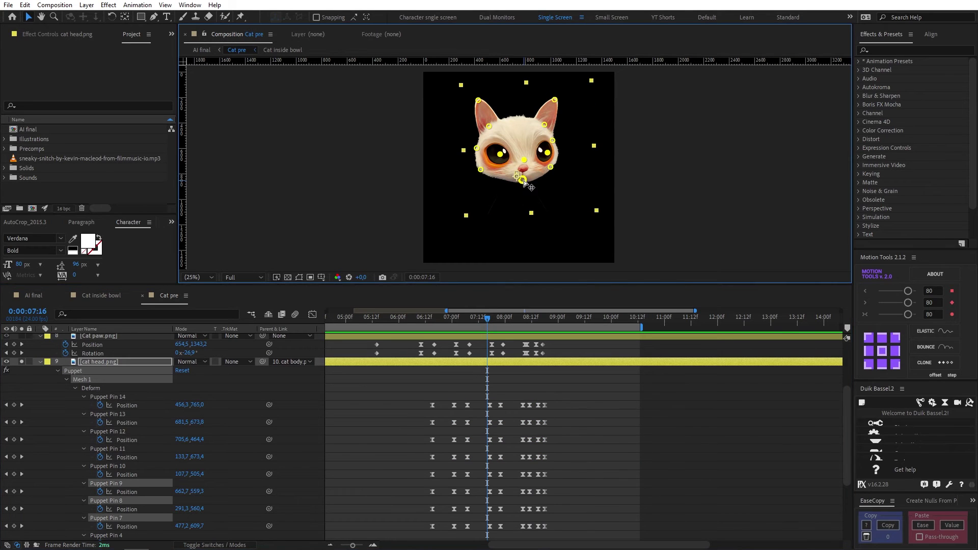
shift+click(500, 155)
mouse_move(525, 163)
mouse_down()
mouse_move(507, 164)
mouse_move(523, 165)
mouse_up()
- Preview the new head pose from 6:21 to 7:17, then the cat ducking around 8:15–8:16
click(447, 320)
drag(447, 324, 537, 322)
key(equal)
key(equal)
click(447, 364)
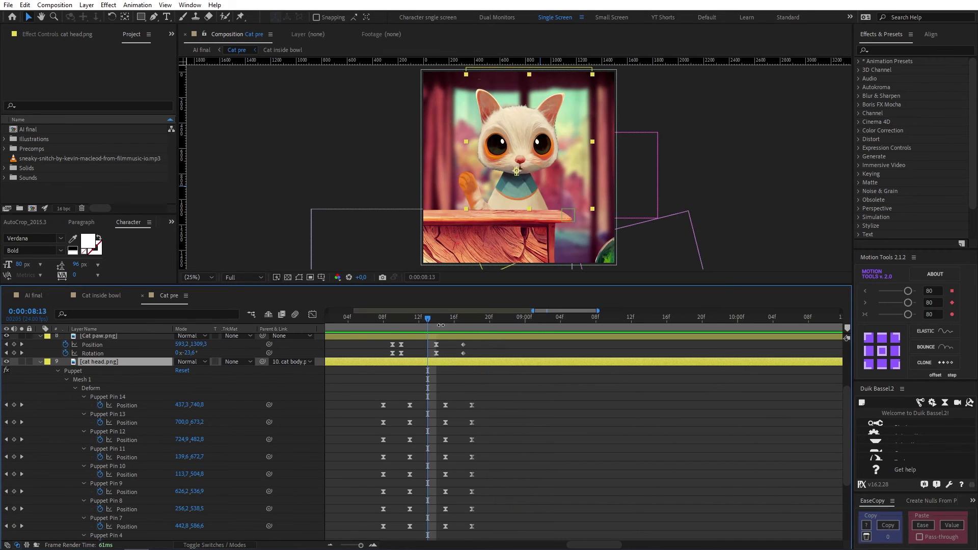
mouse_move(436, 318)
mouse_down()
mouse_move(446, 320)
mouse_move(418, 328)
mouse_move(446, 335)
mouse_up()
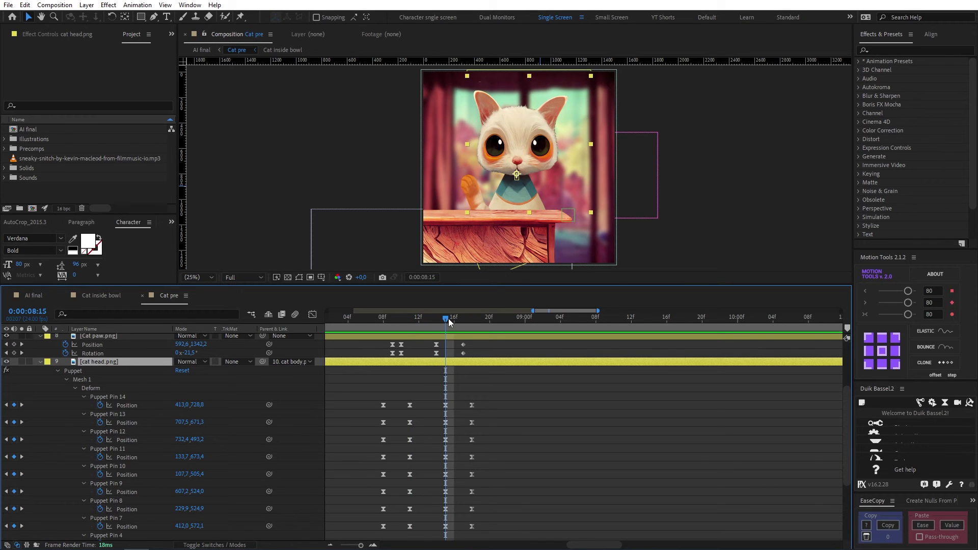
mouse_move(449, 320)
mouse_down()
mouse_move(471, 317)
mouse_move(460, 320)
mouse_up()
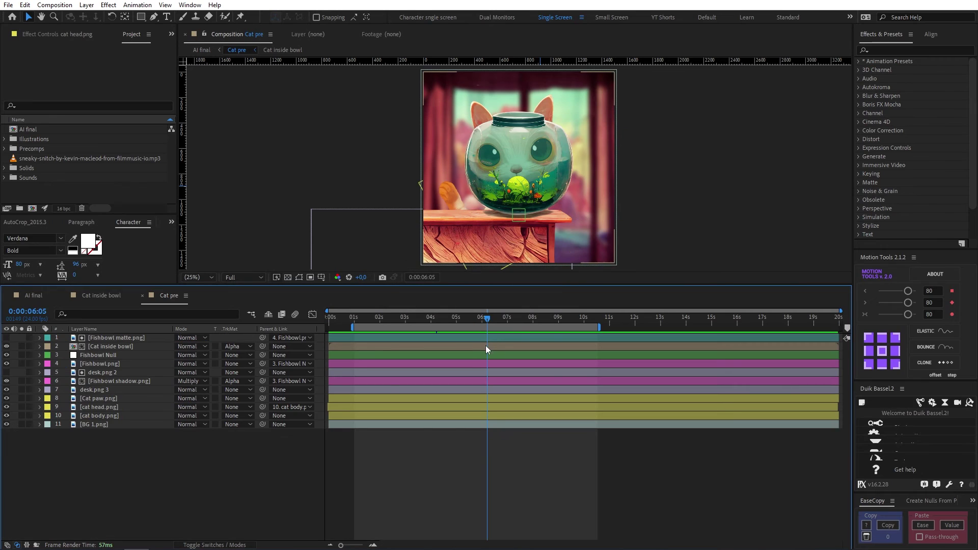
- Inside the Cat inside bowl precomp, scrub from 1:03 through the cat rising into view, then return to Cat pre
click(487, 407)
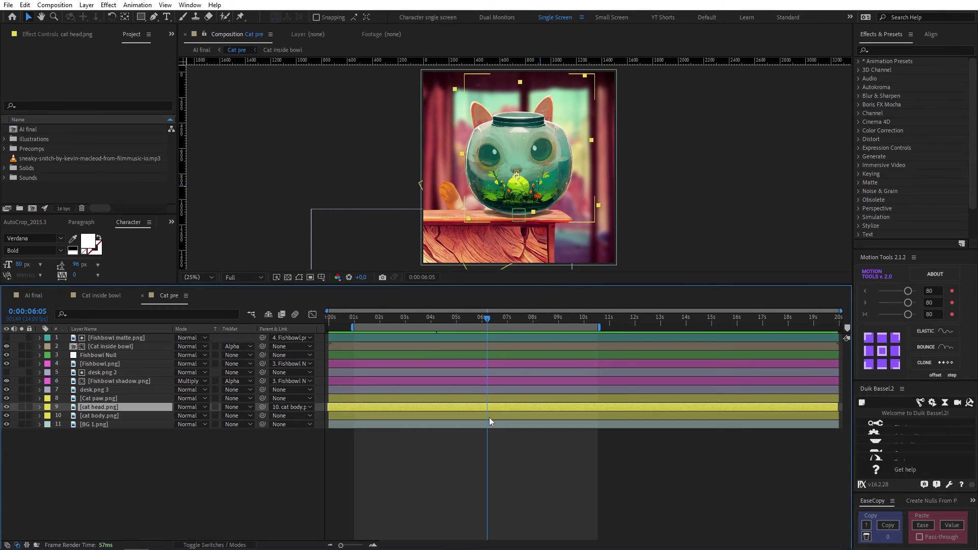
ctrl+click(488, 416)
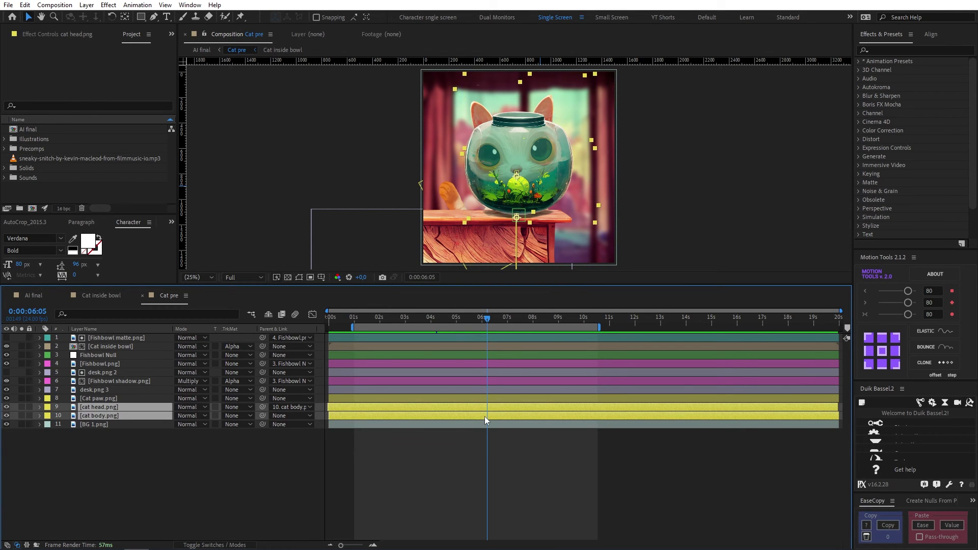
double_click(451, 348)
click(358, 319)
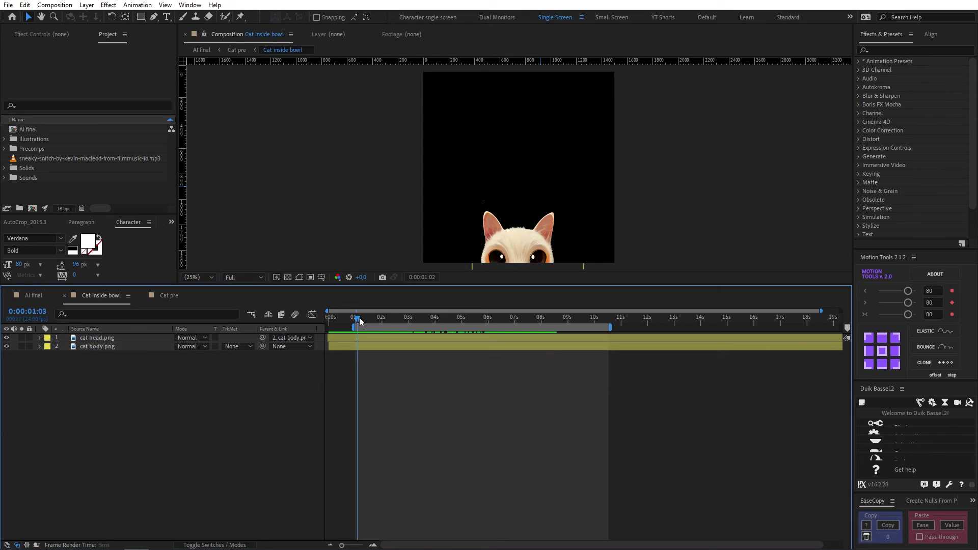
drag(358, 319, 540, 330)
key(shift+period)
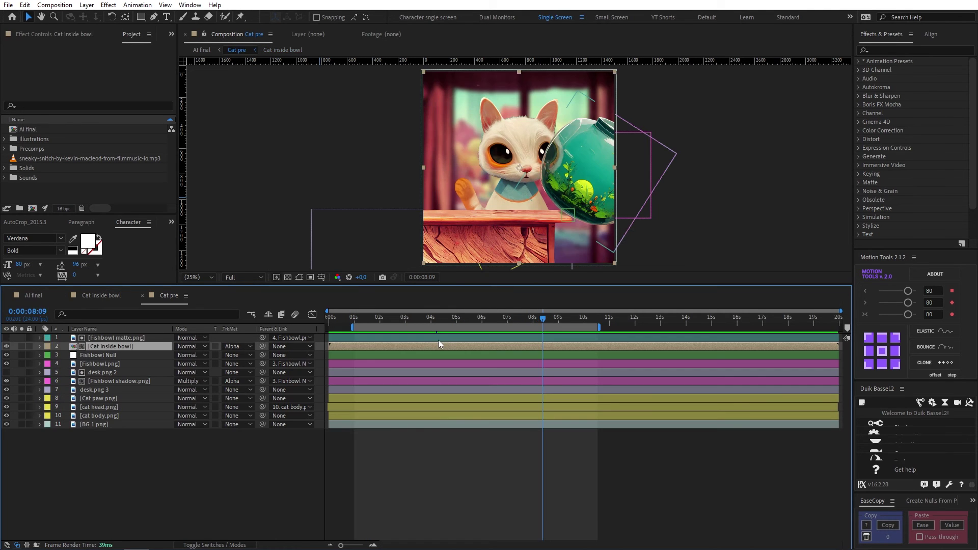
- Reveal the Cat inside bowl layer's keyframed effect properties around 3 to 6 seconds
click(439, 338)
click(139, 346)
drag(428, 319, 479, 320)
key(u)
click(402, 382)
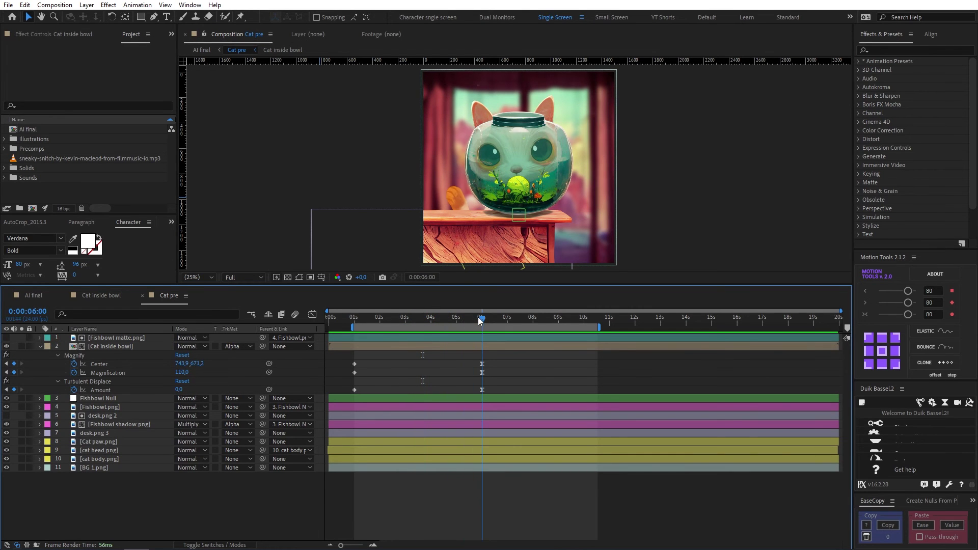
click(477, 346)
- Raise the Magnify effect's Size to 470 and preview the bowl distortion
click(37, 34)
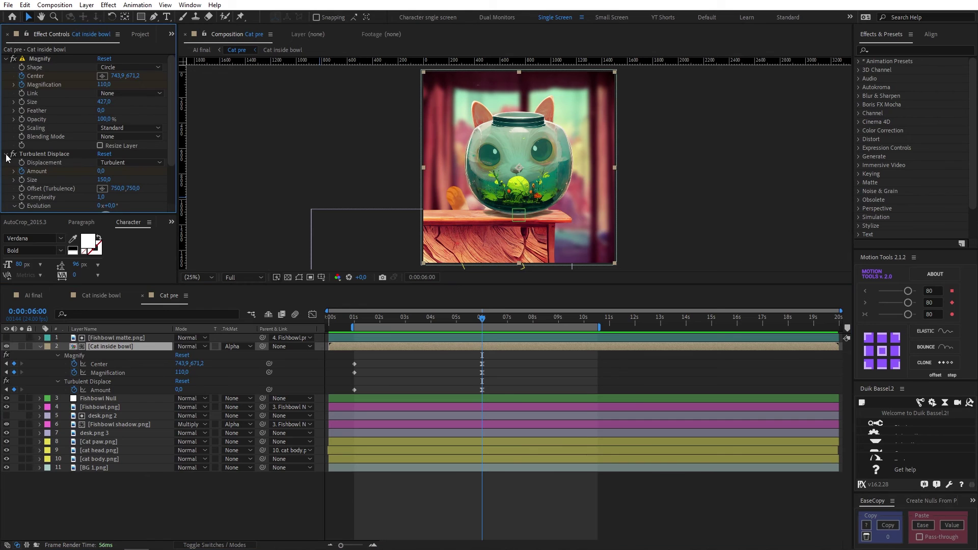
click(39, 58)
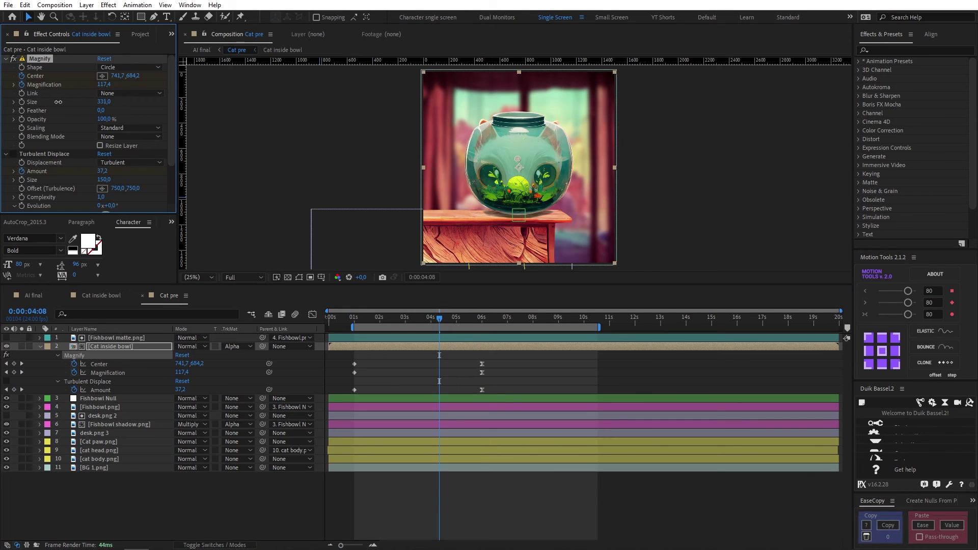
drag(59, 102, 97, 104)
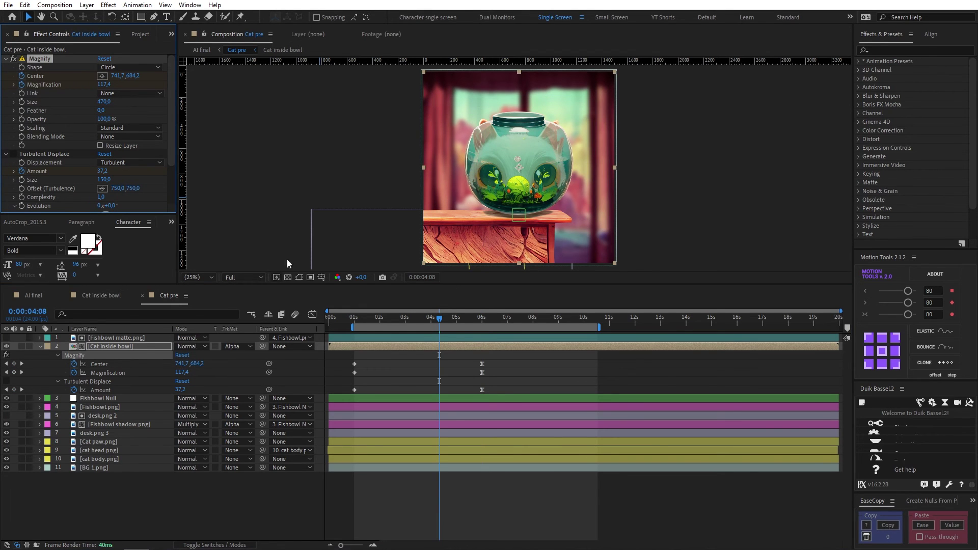
drag(359, 324, 436, 328)
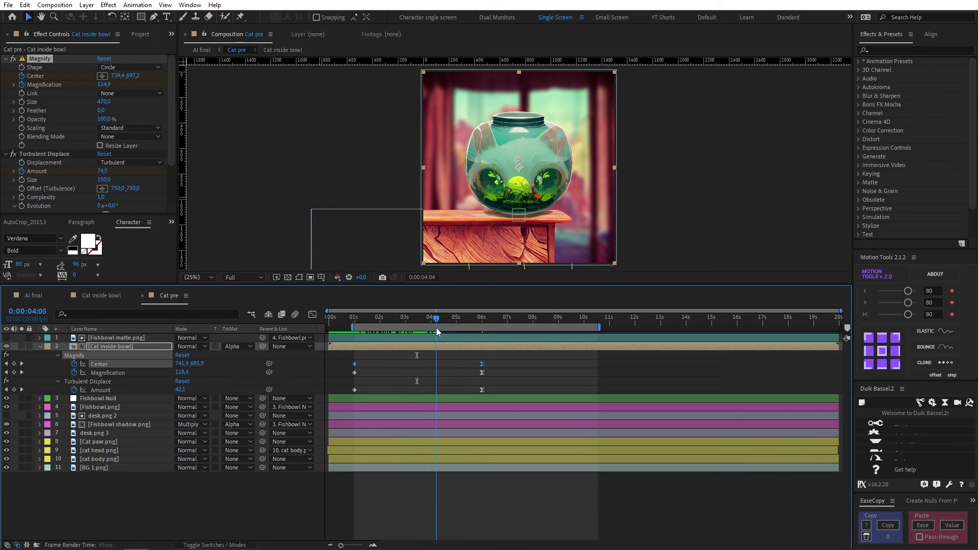
click(482, 390)
drag(357, 322, 482, 338)
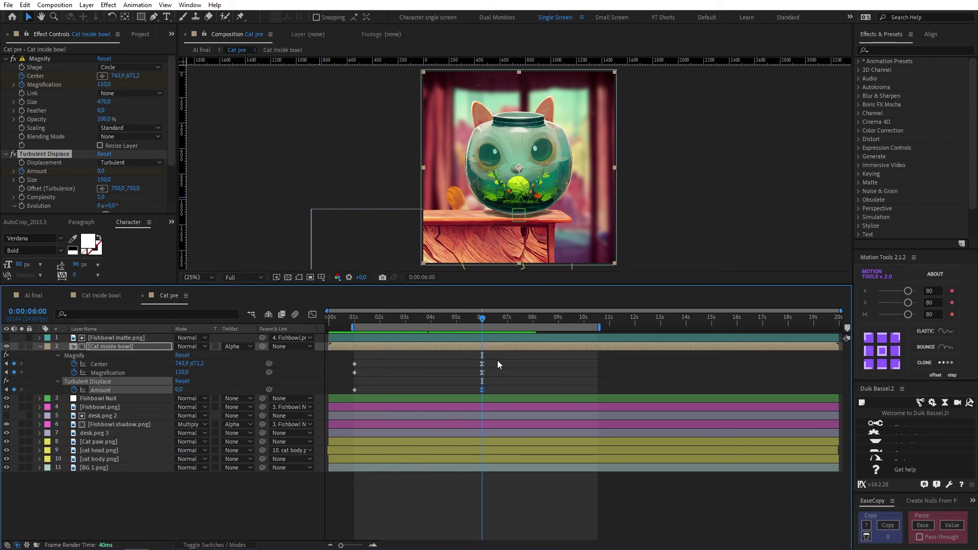
click(483, 355)
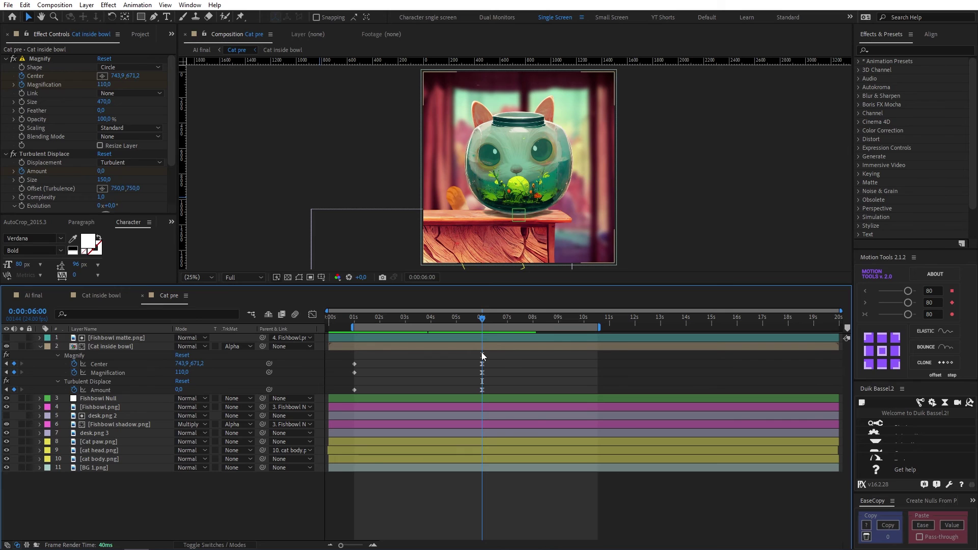
- Hide the BG 1.png background inside Cat pre
key(u)
click(105, 422)
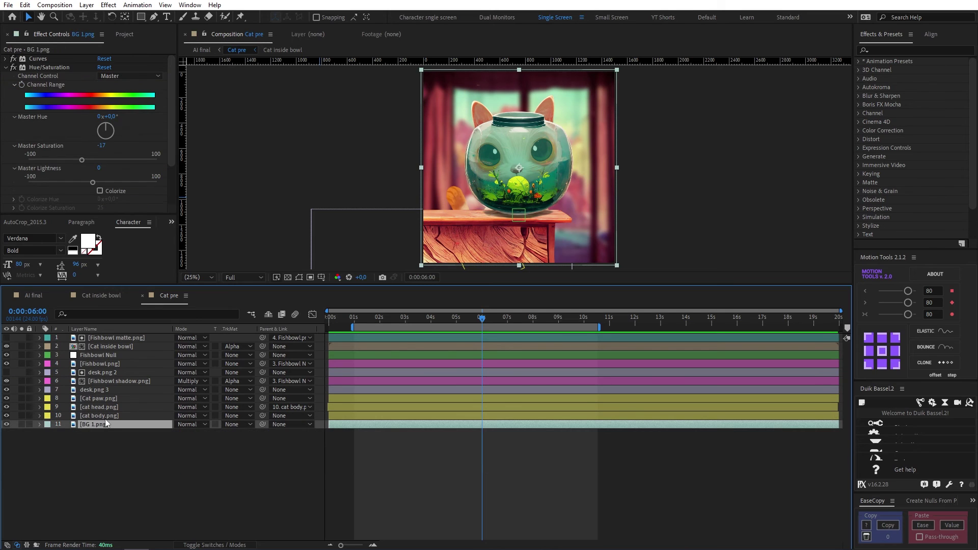
click(7, 424)
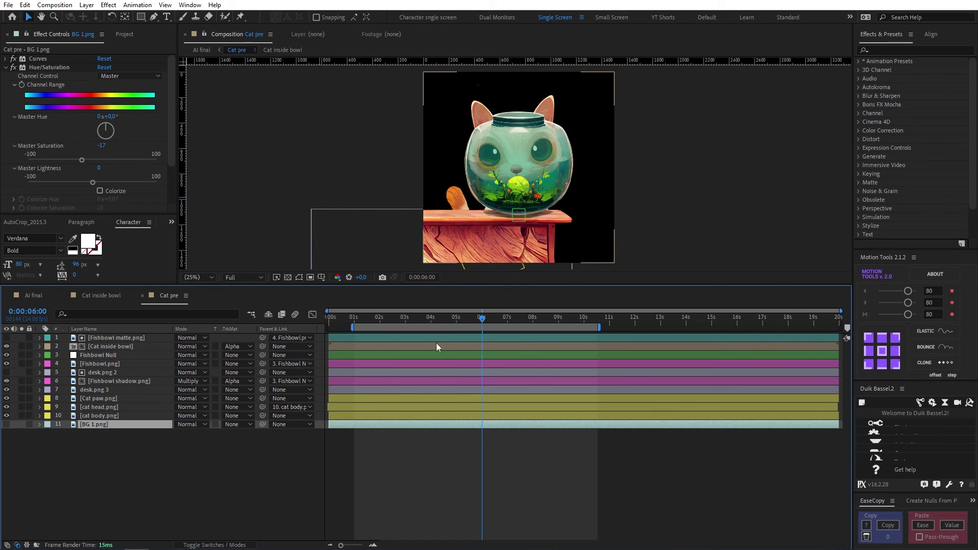
- In AI final, check the Cat pre and BG 1.png blur at the 3-second keyframe
click(35, 297)
click(464, 390)
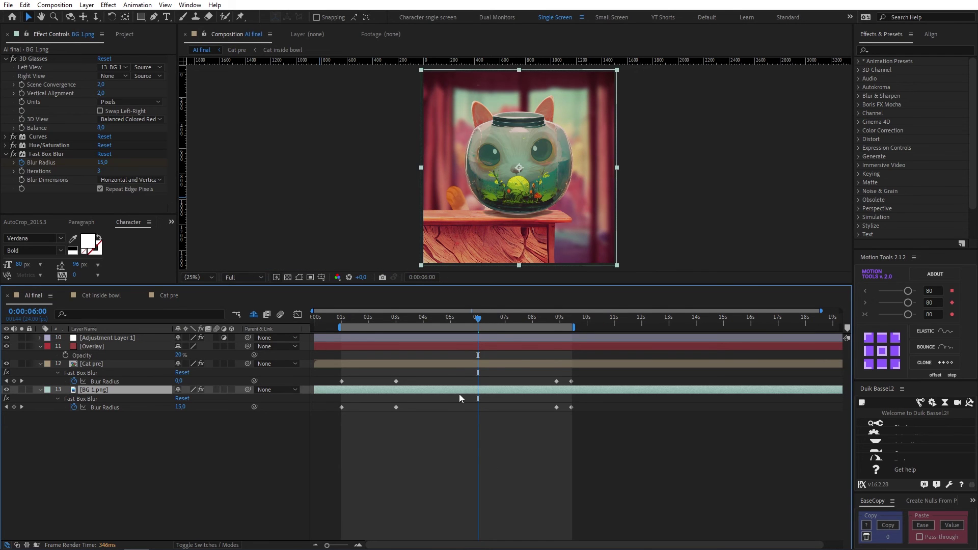
click(449, 365)
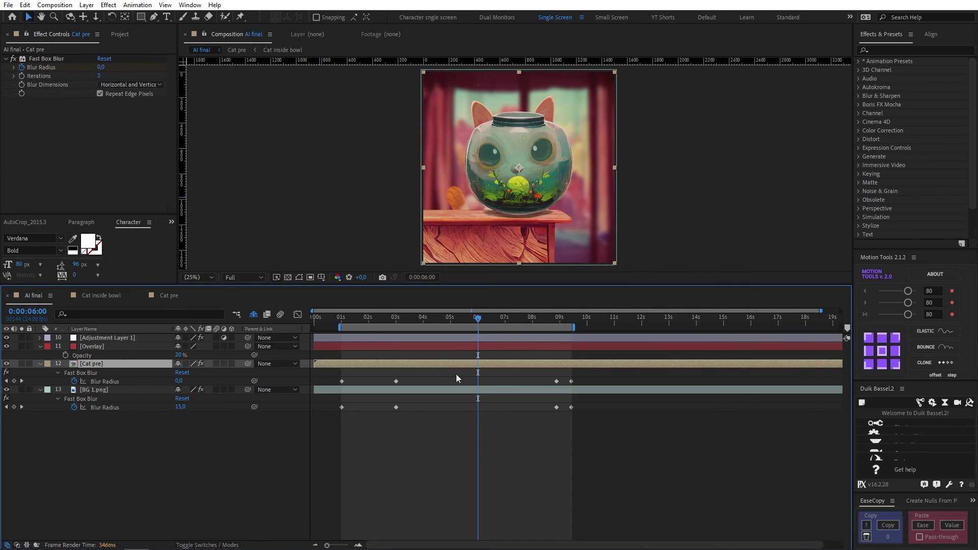
click(456, 377)
key(j)
- Set the soloed Overlay layer's opacity to 20%, then unsolo it
click(416, 347)
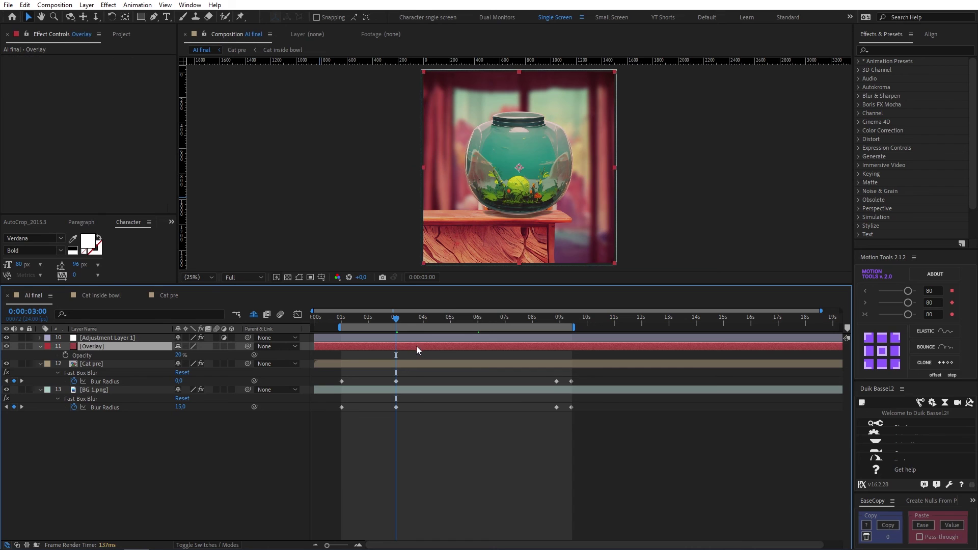
click(21, 346)
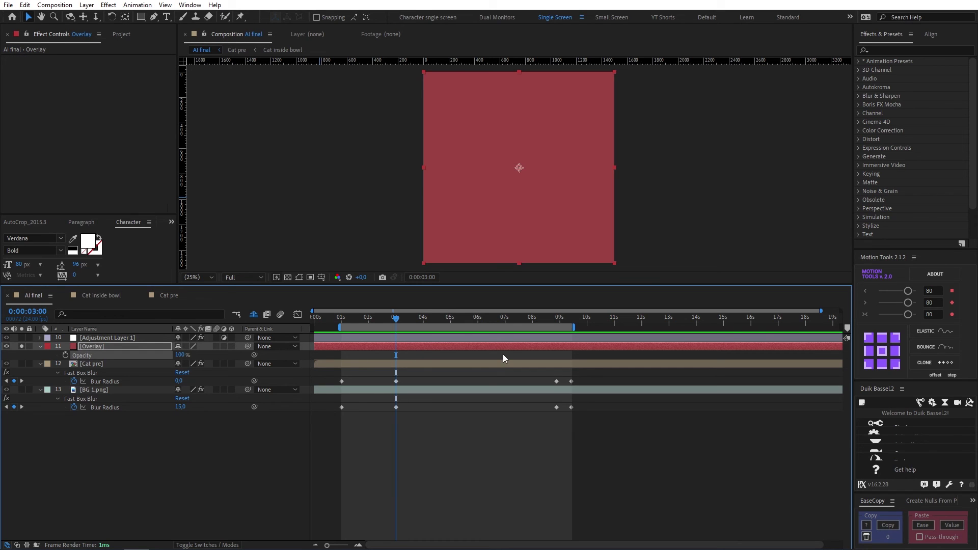
click(180, 356)
text(20)
key(Return)
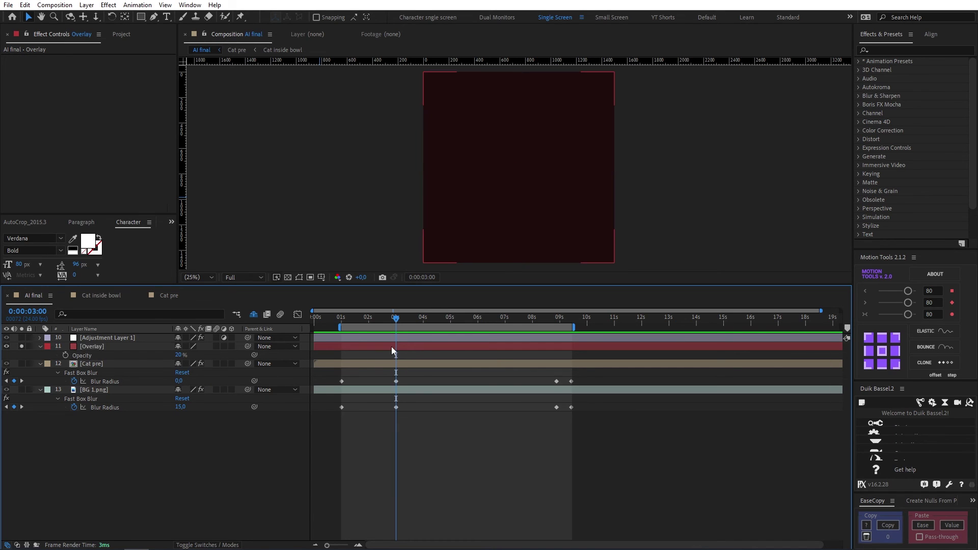
click(25, 346)
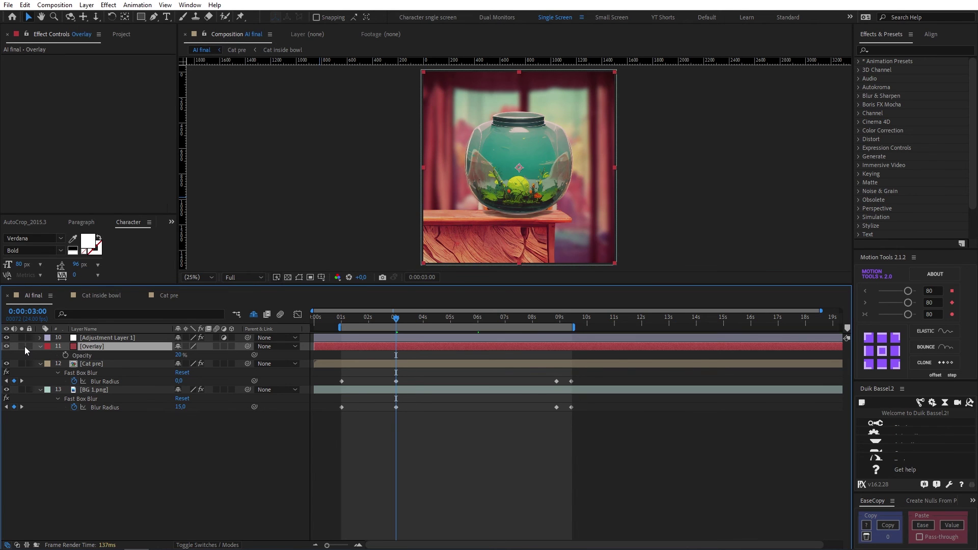
click(123, 338)
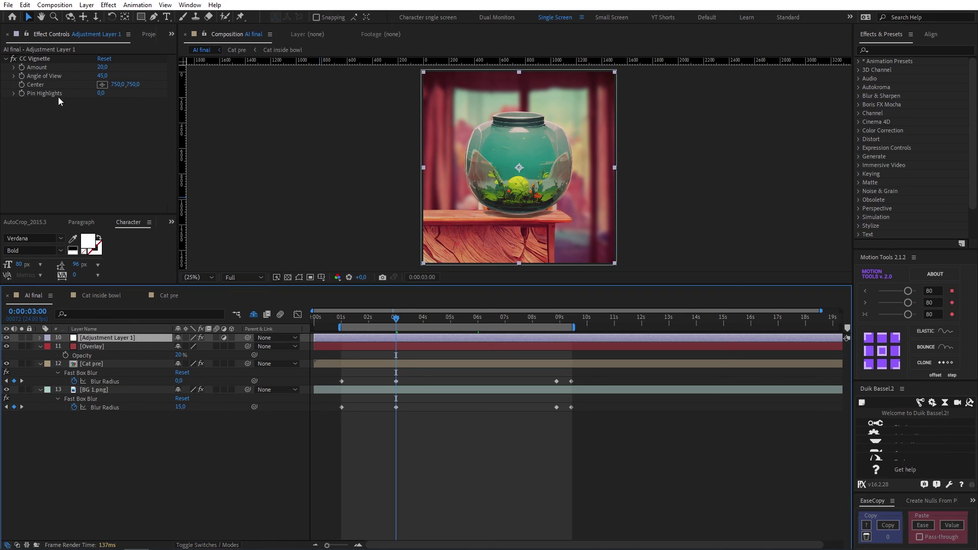
click(93, 365)
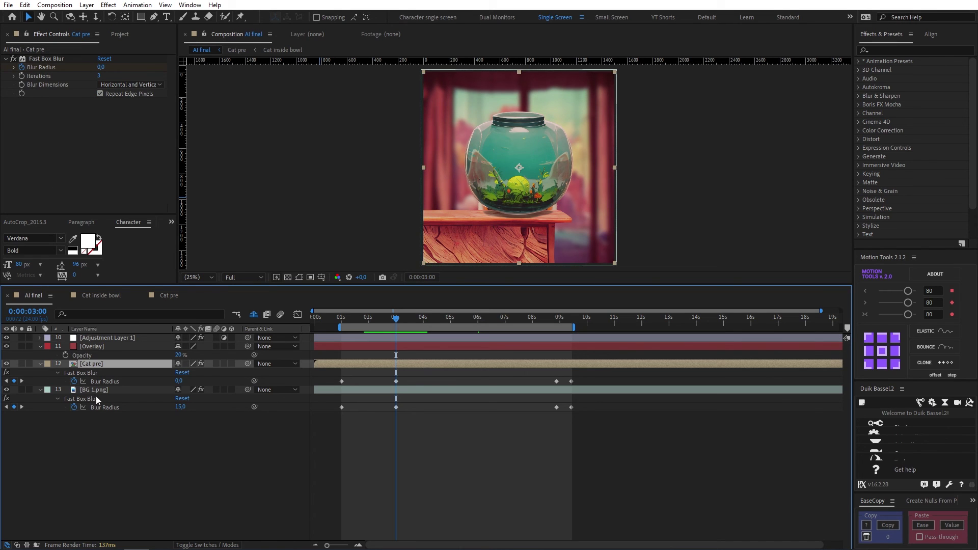
key(F2)
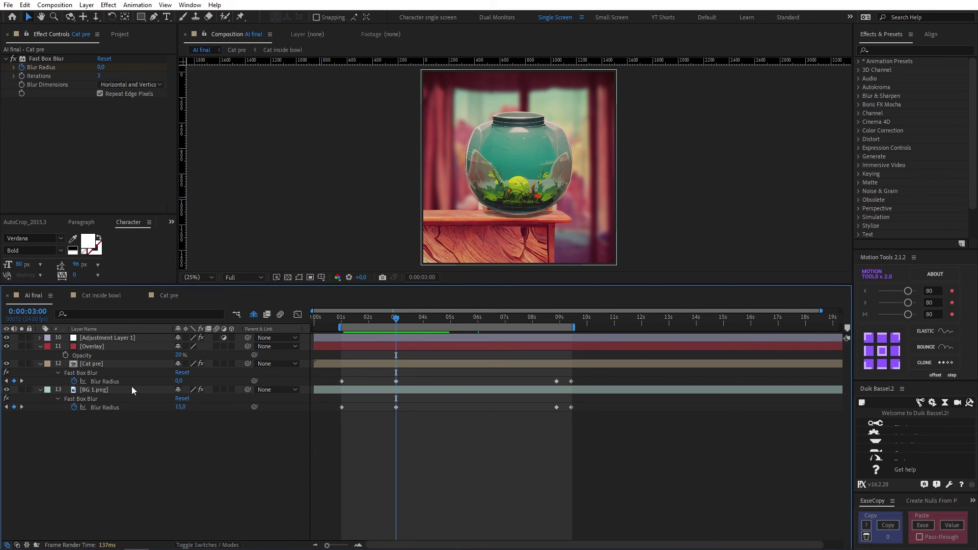
click(131, 389)
key(j)
click(358, 414)
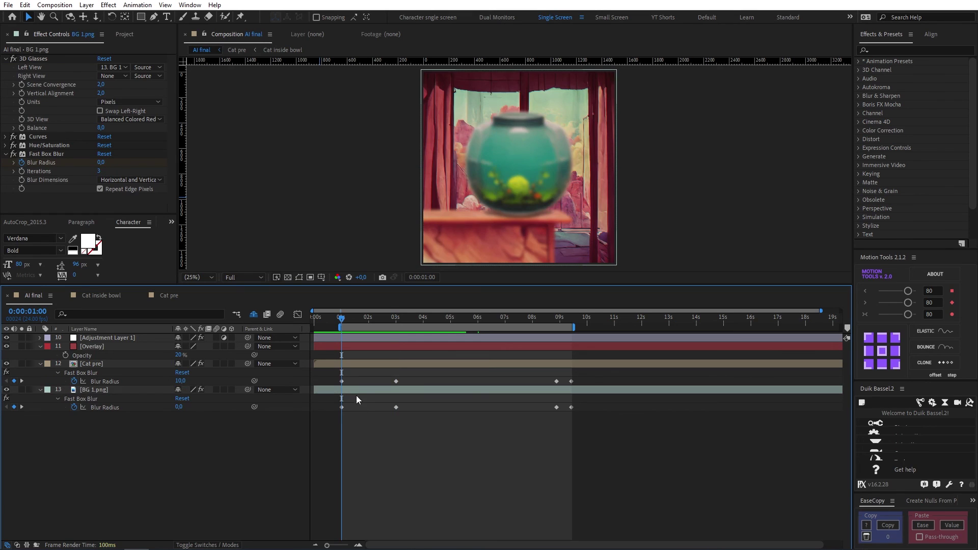
click(355, 391)
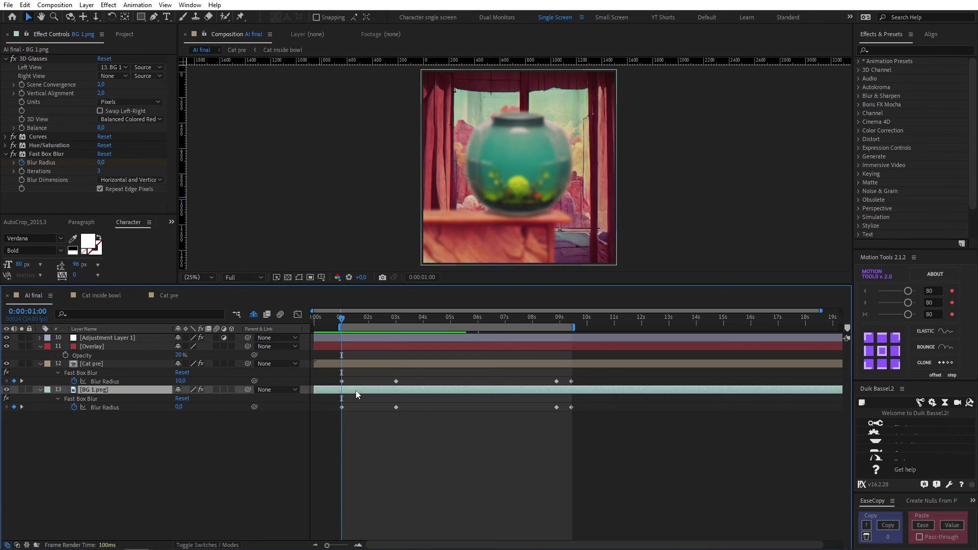
click(353, 364)
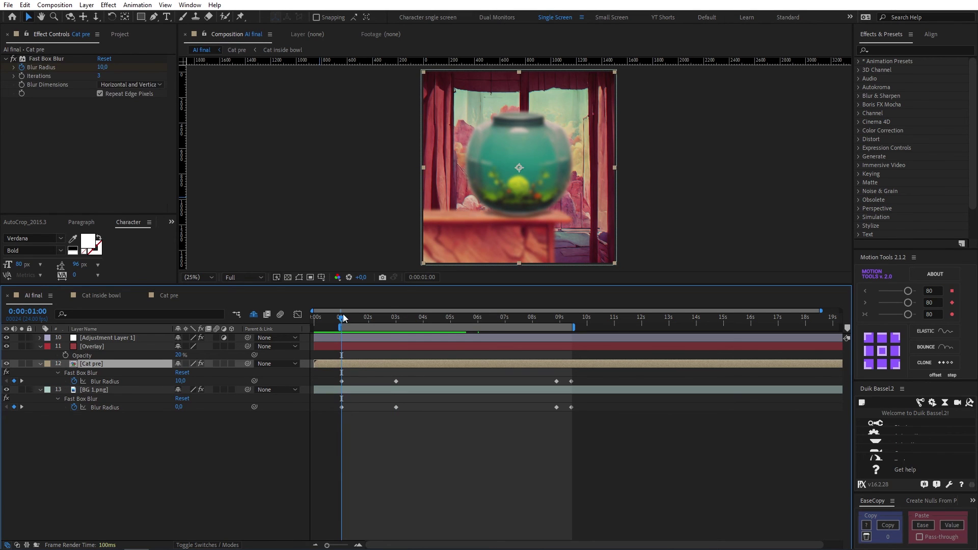
drag(342, 317, 495, 346)
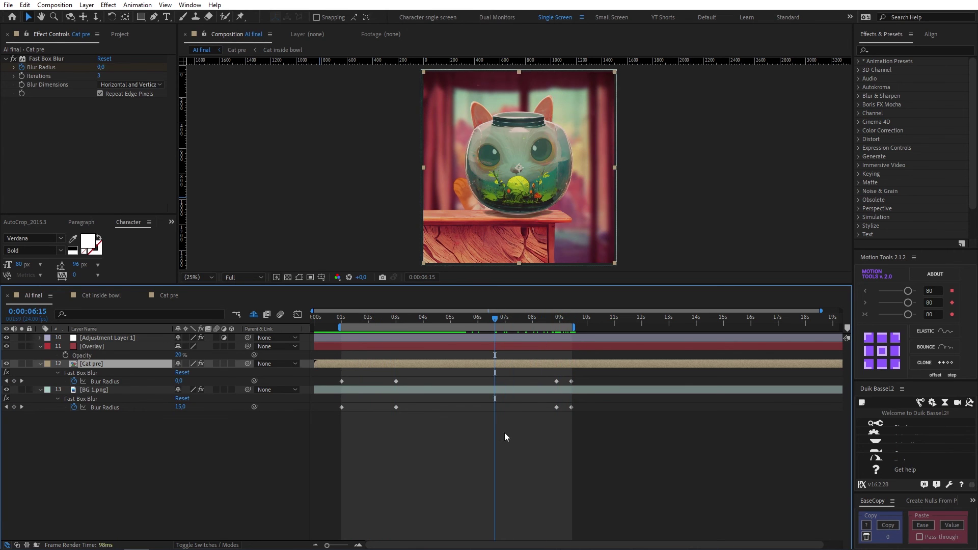
click(497, 391)
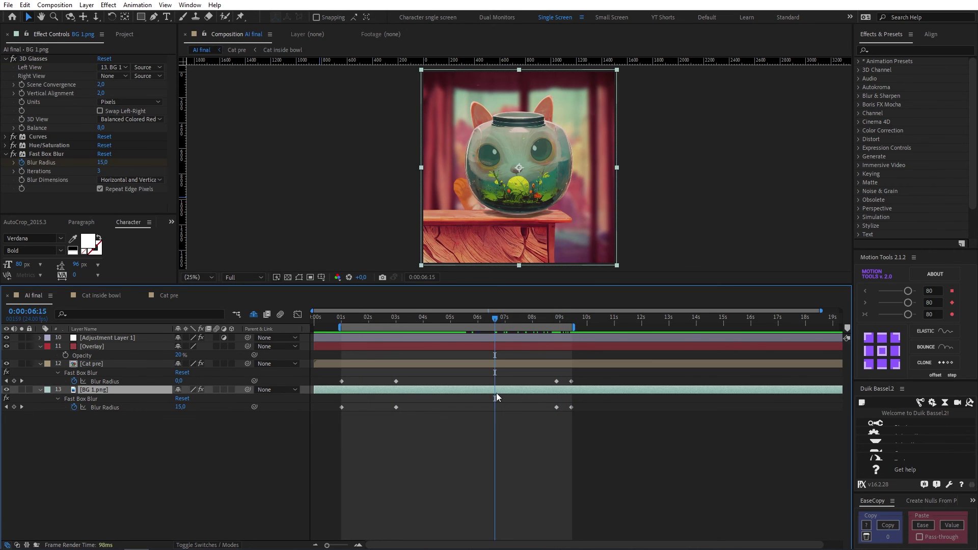
click(39, 60)
key(shift+Home)
scroll(502, 192, up, 4)
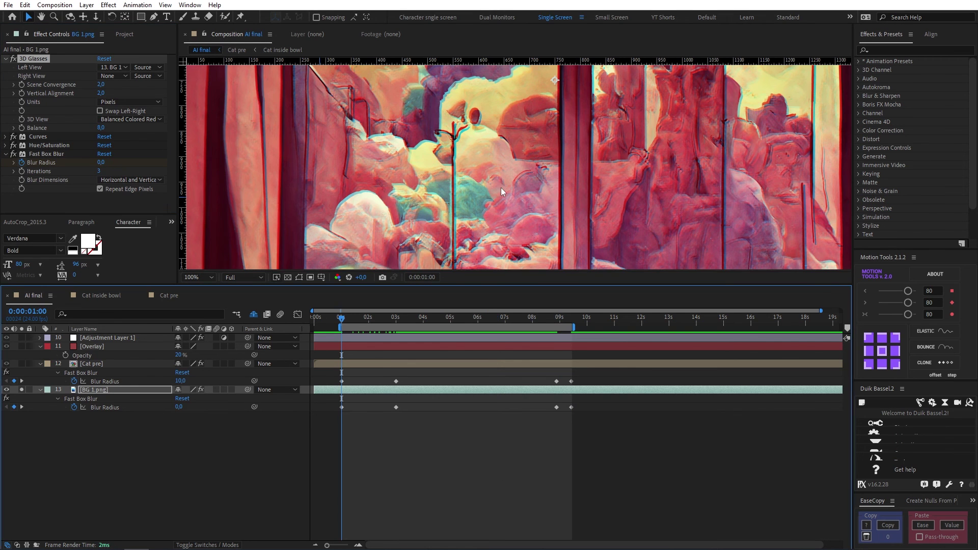